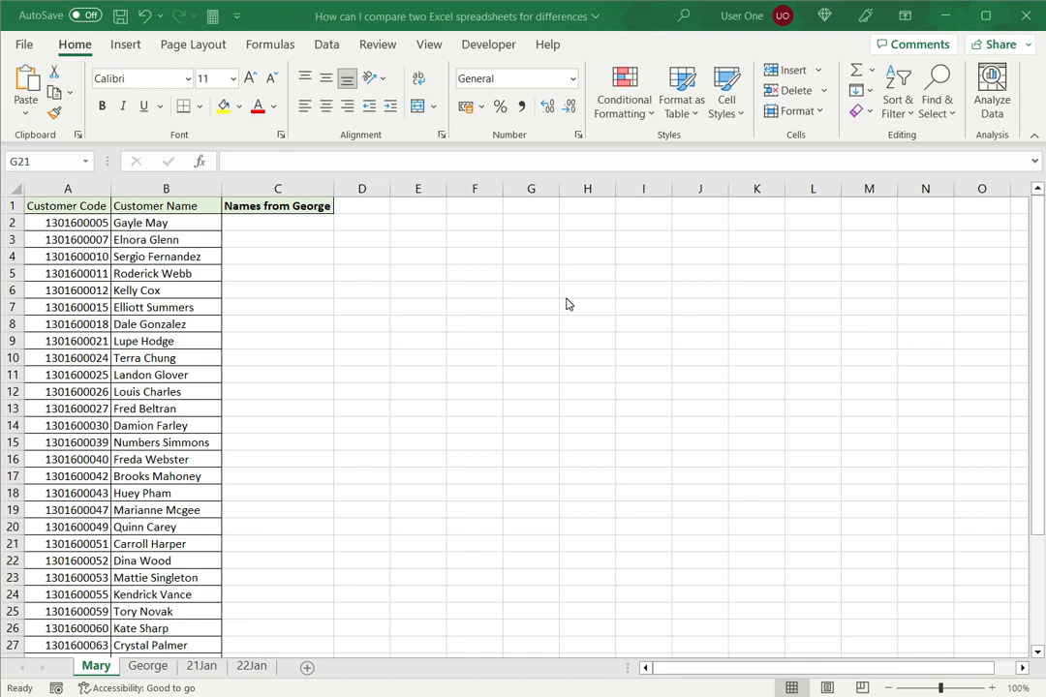
- Look through the customer code and name lists on the Mary and George sheets
click(325, 224)
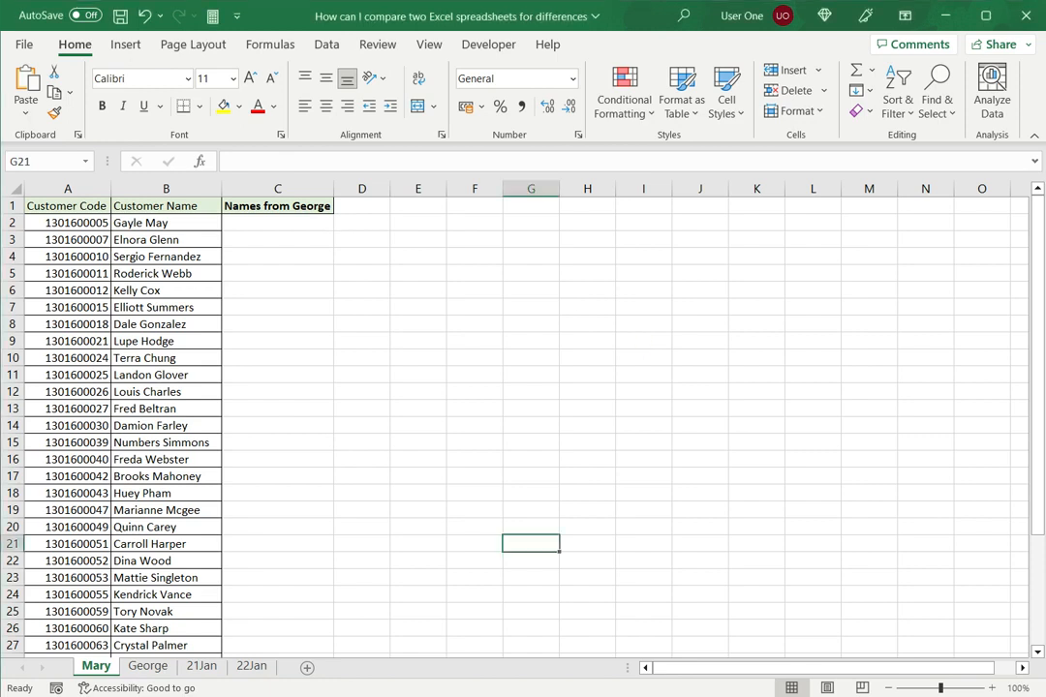
scroll(523, 416, down, 2)
scroll(523, 417, up, 2)
click(147, 666)
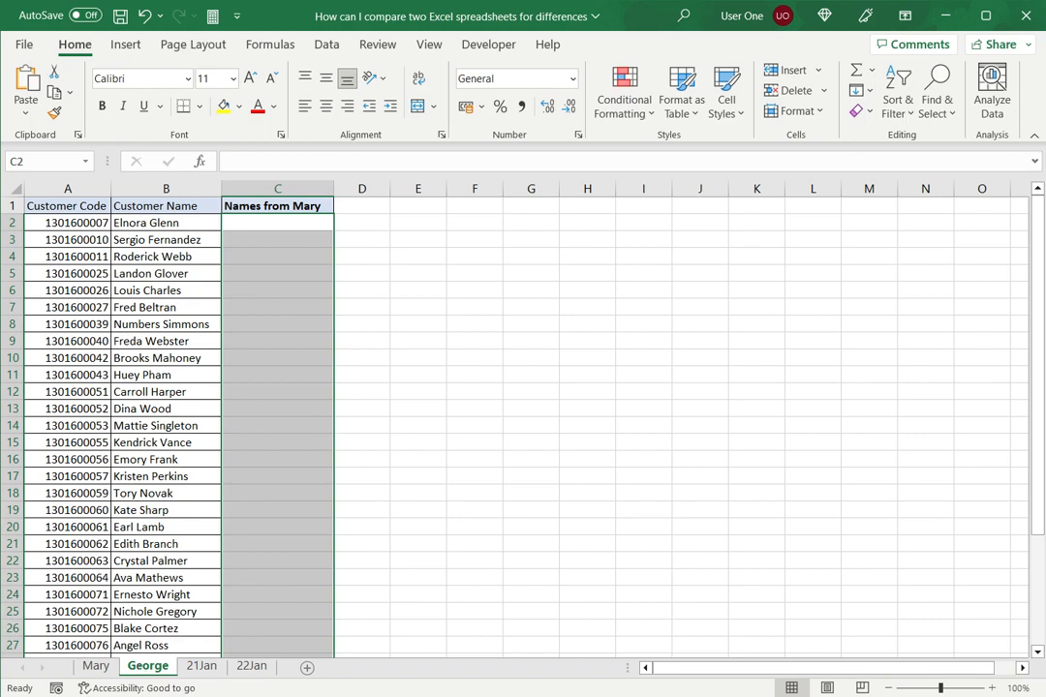
scroll(523, 417, down, 4)
scroll(523, 416, up, 4)
key(ctrl+Page_Up)
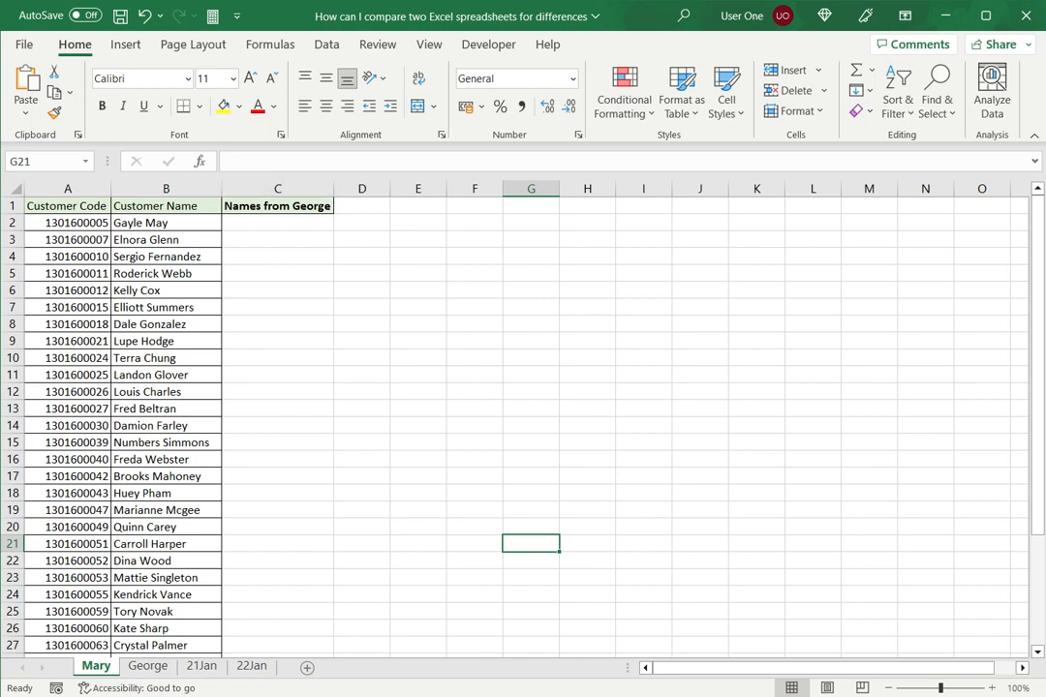
- In cell C2 of the Mary sheet, enter =VLOOKUP(A2,George!A1:B36,2,FALSE) to look up the customer code on the George sheet
click(277, 222)
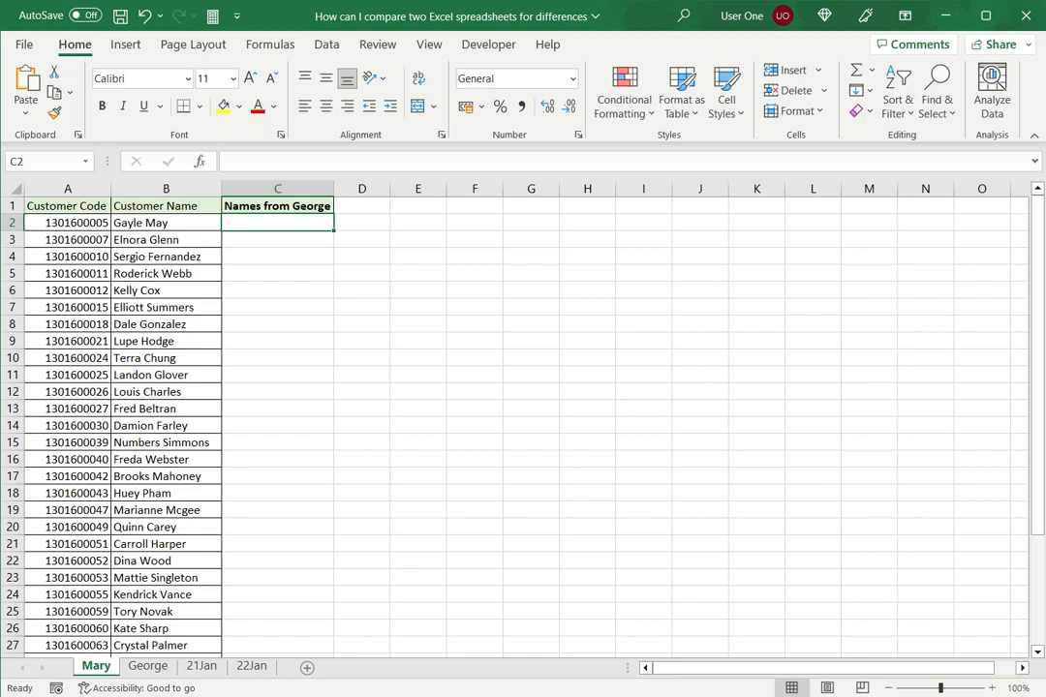
text(=vlookup)
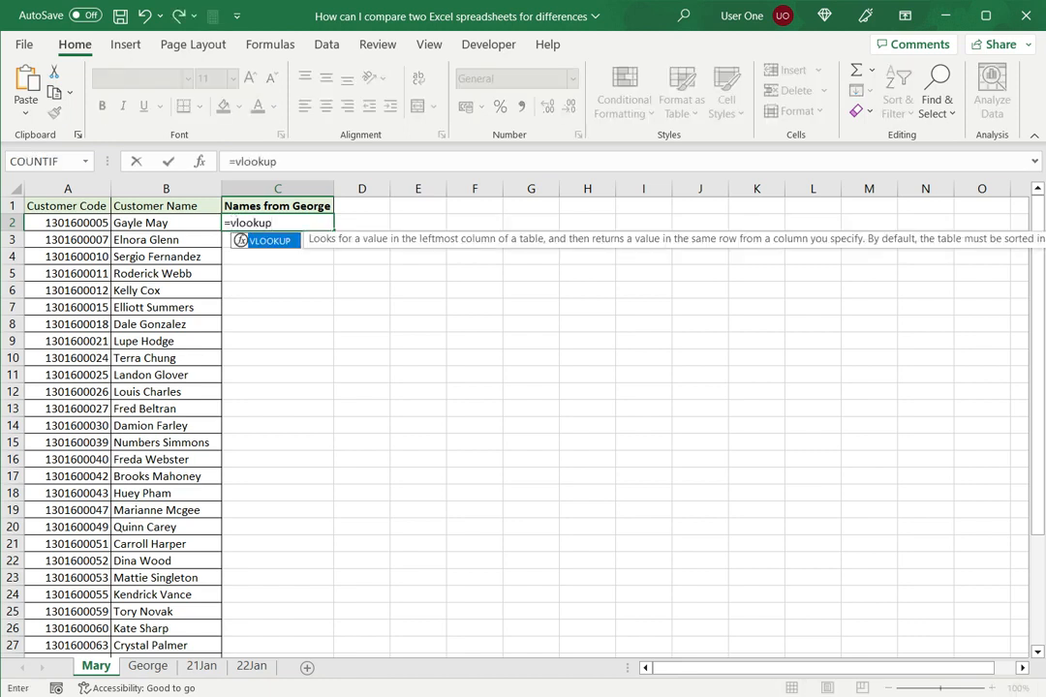
text(()
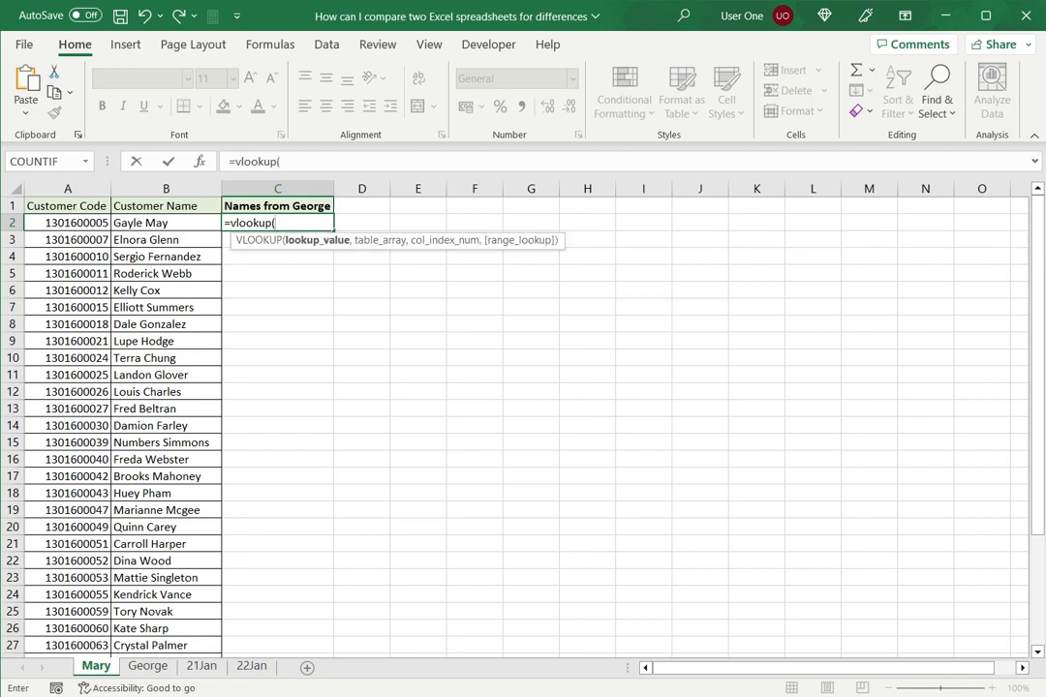
key(Left)
key(Left)
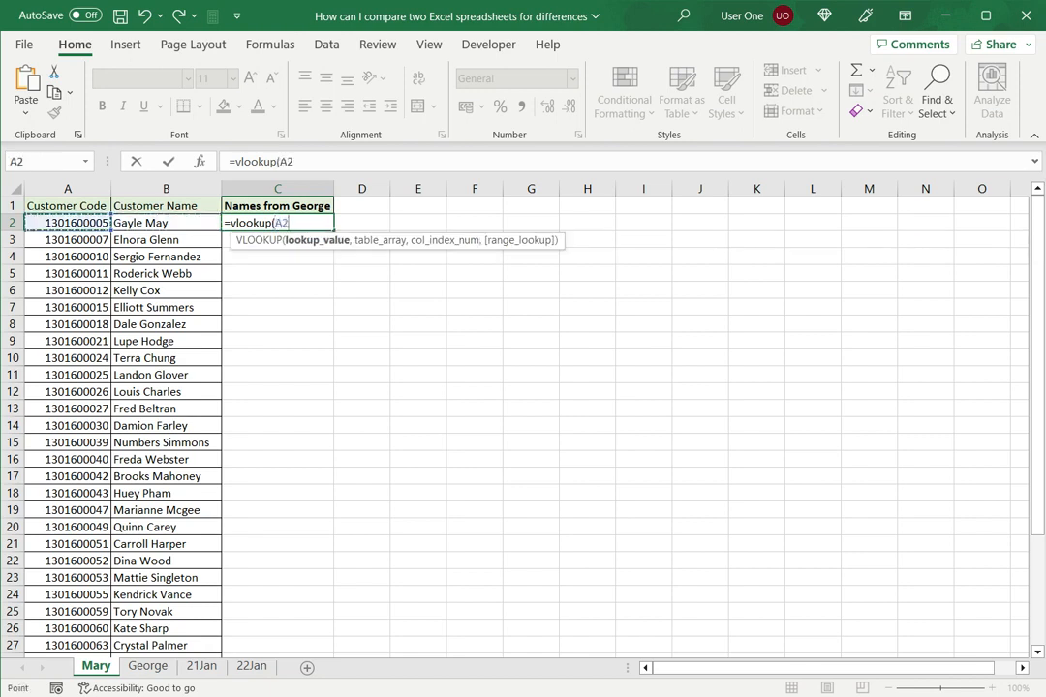
text(,)
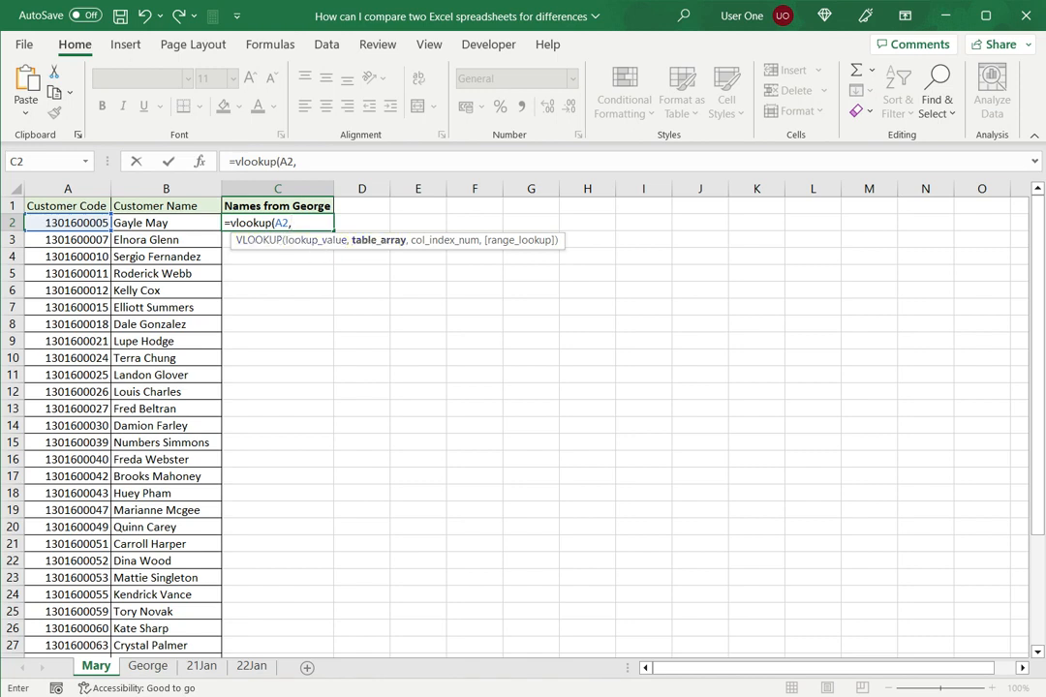
click(147, 667)
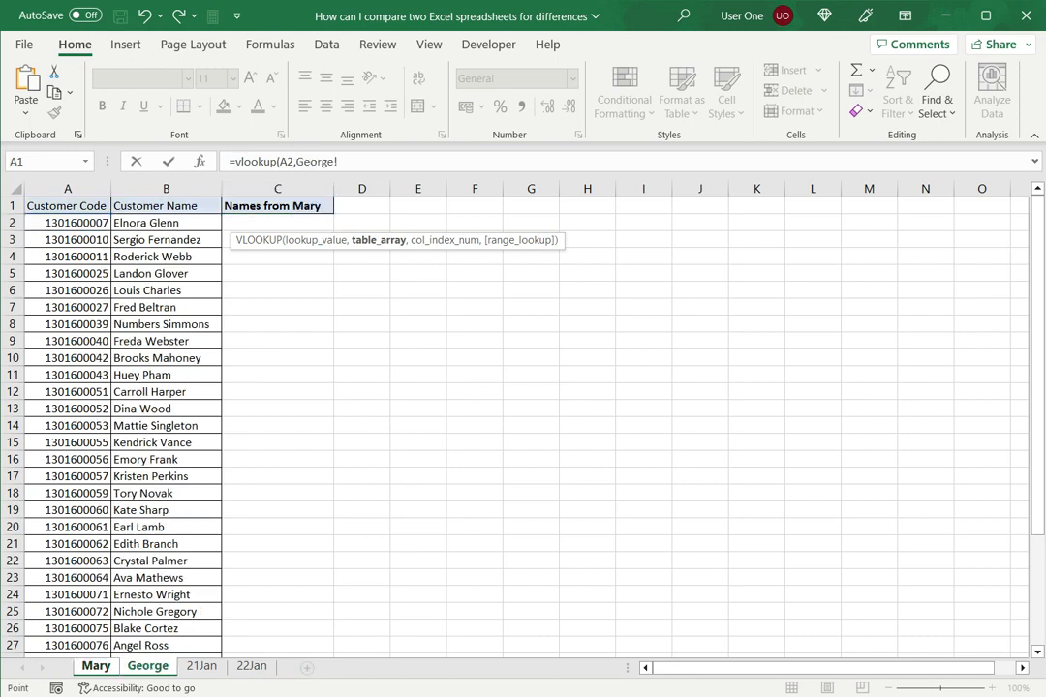
drag(73, 205, 193, 632)
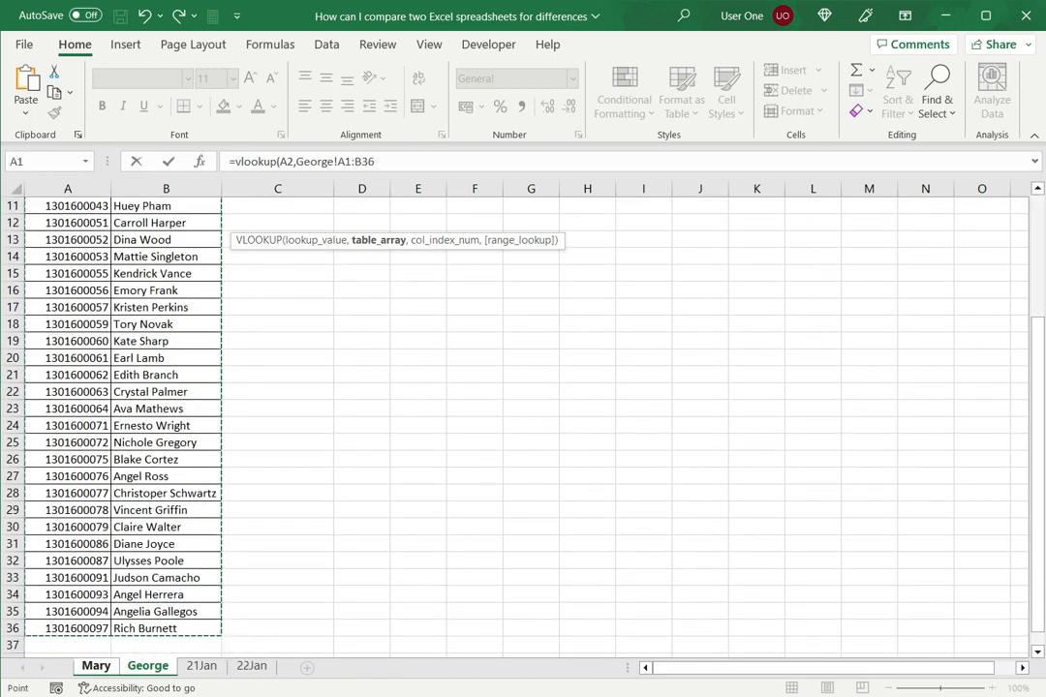
text(,)
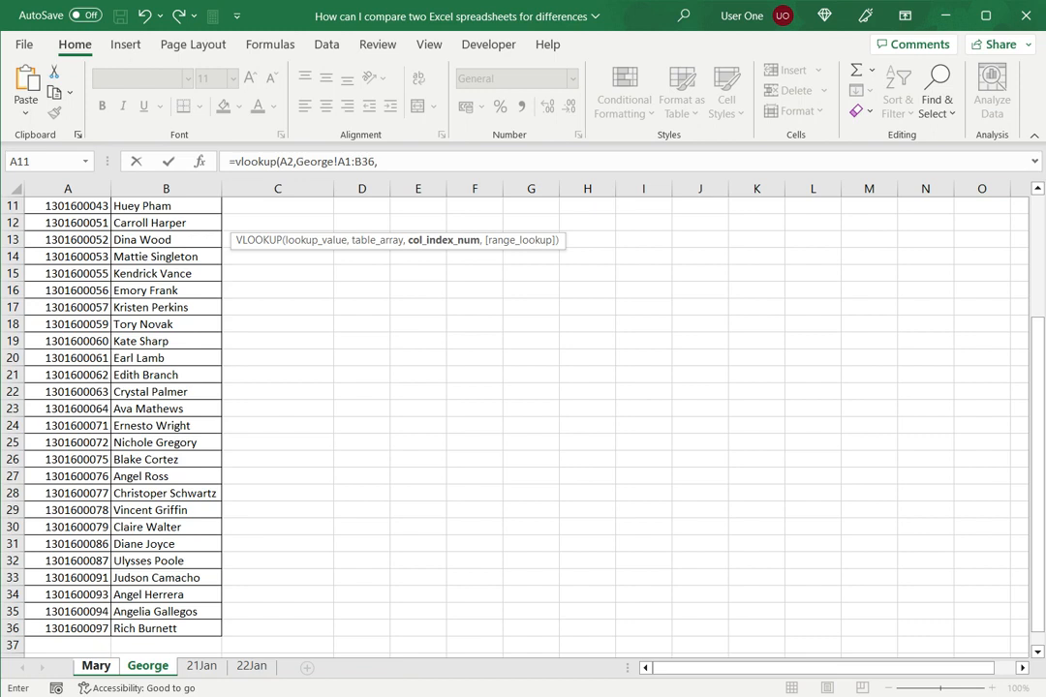
text(2,)
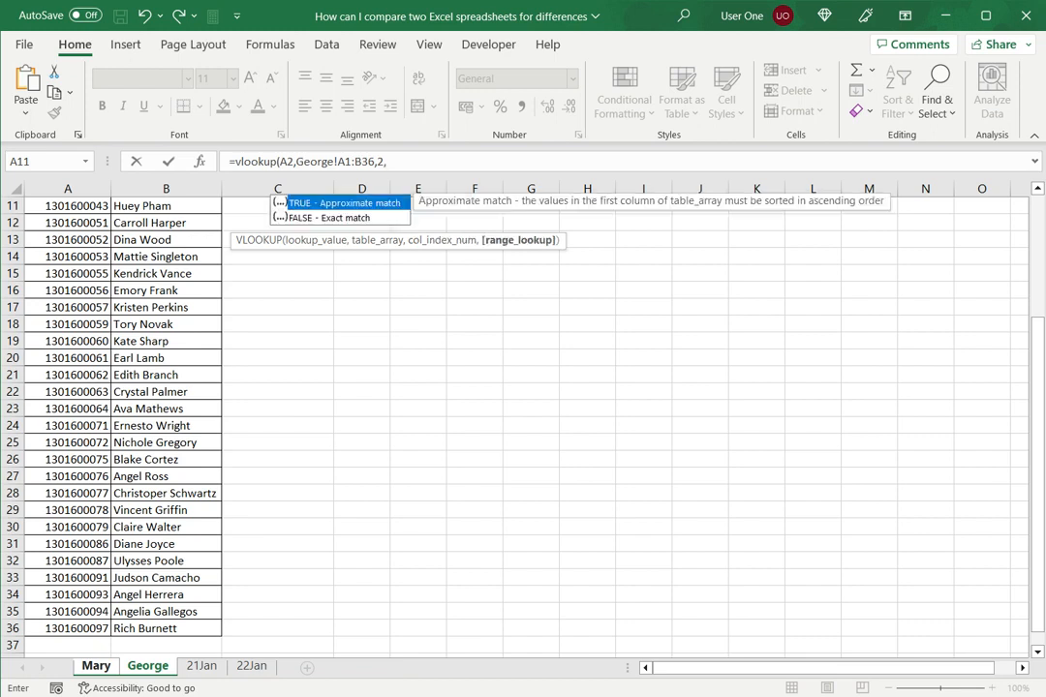
text(FALSE))
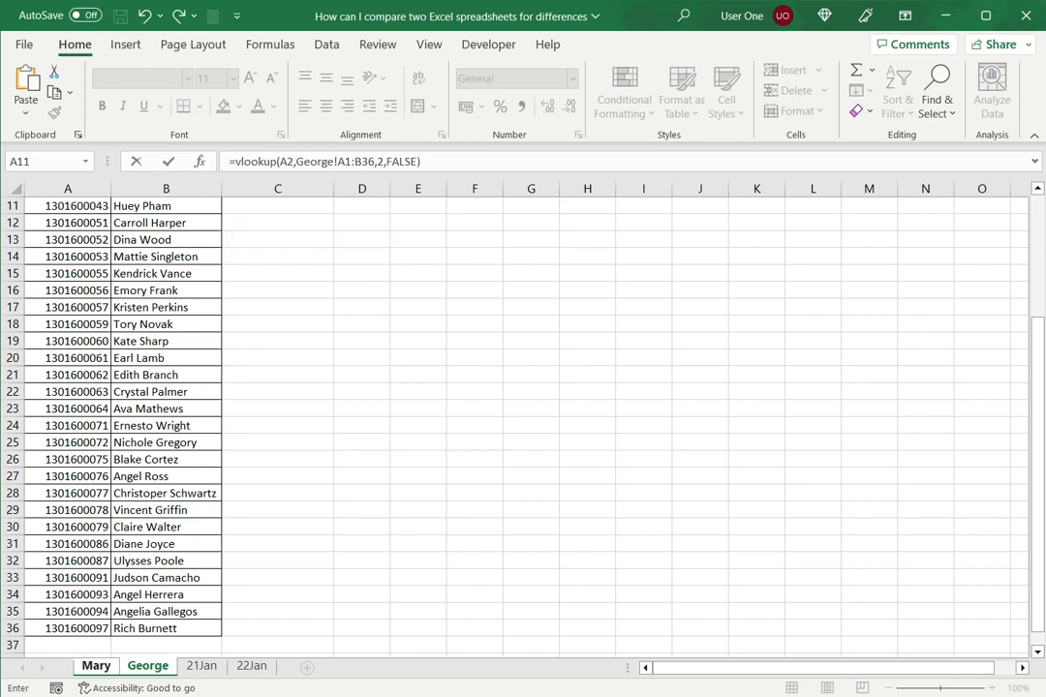
key(Return)
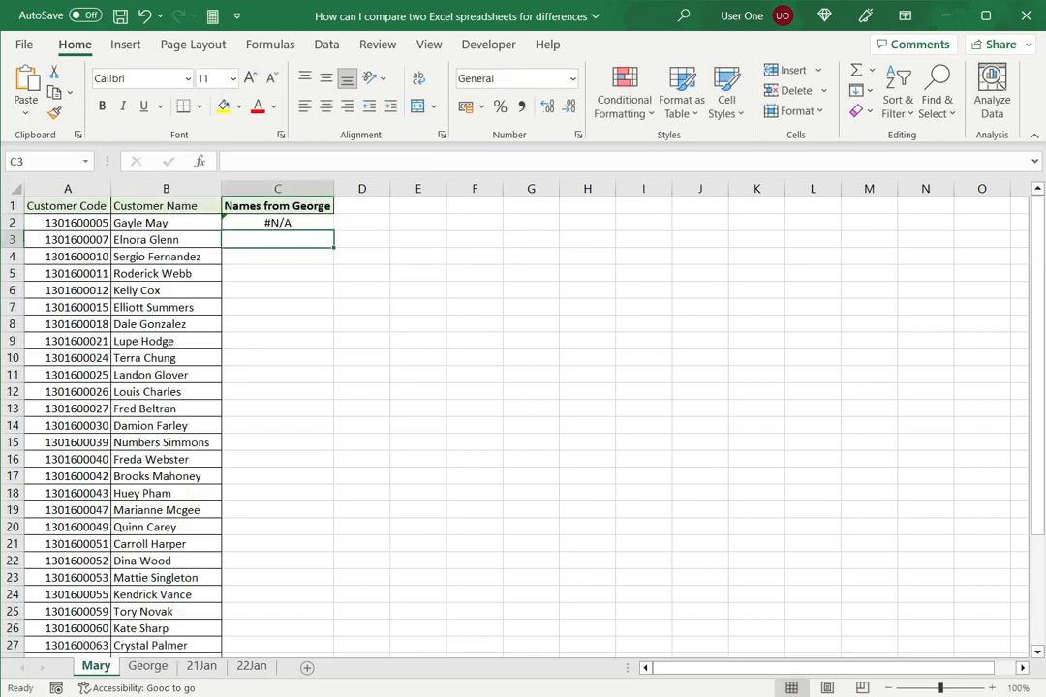
- Make the table range in the Mary sheet's C2 formula absolute, as George!$A$1:$B$36
key(Up)
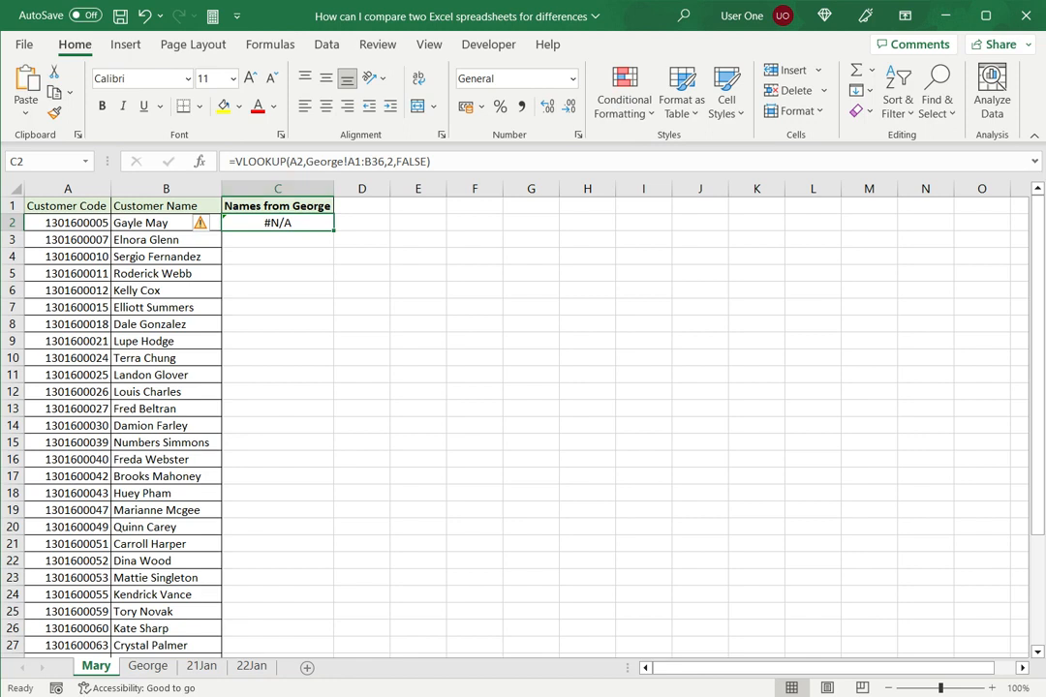
click(353, 162)
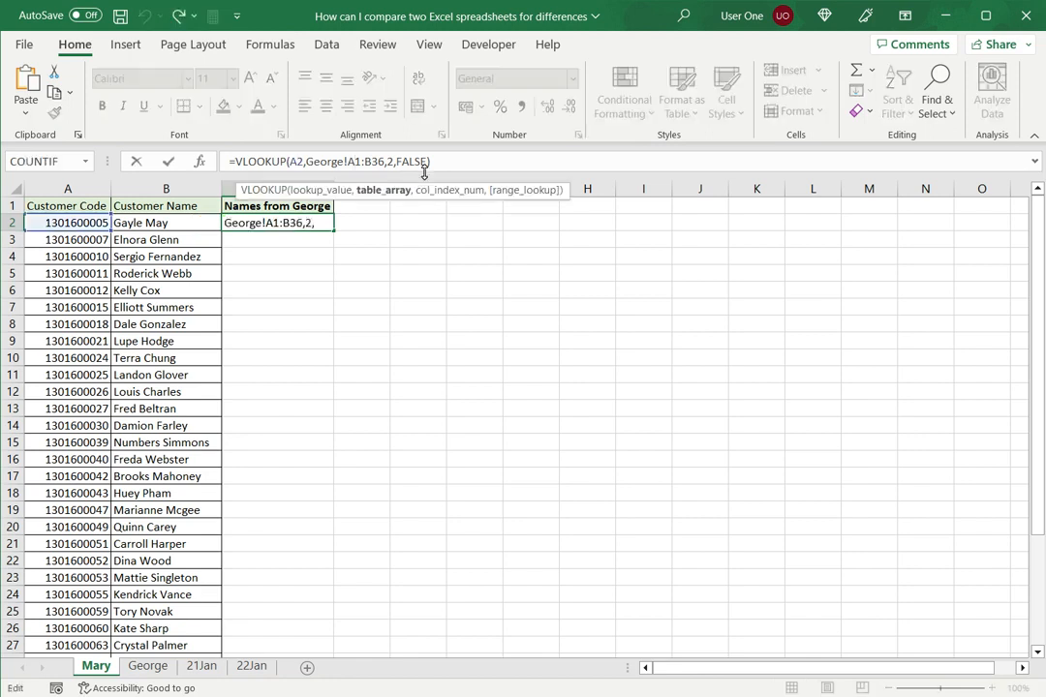
key(F4)
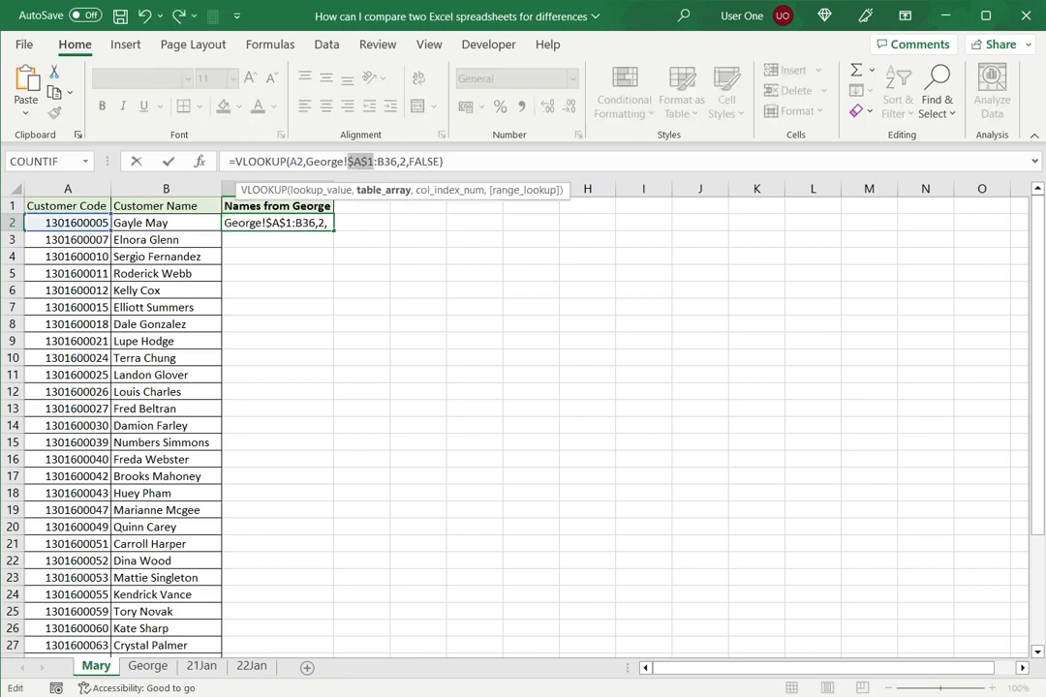
click(384, 162)
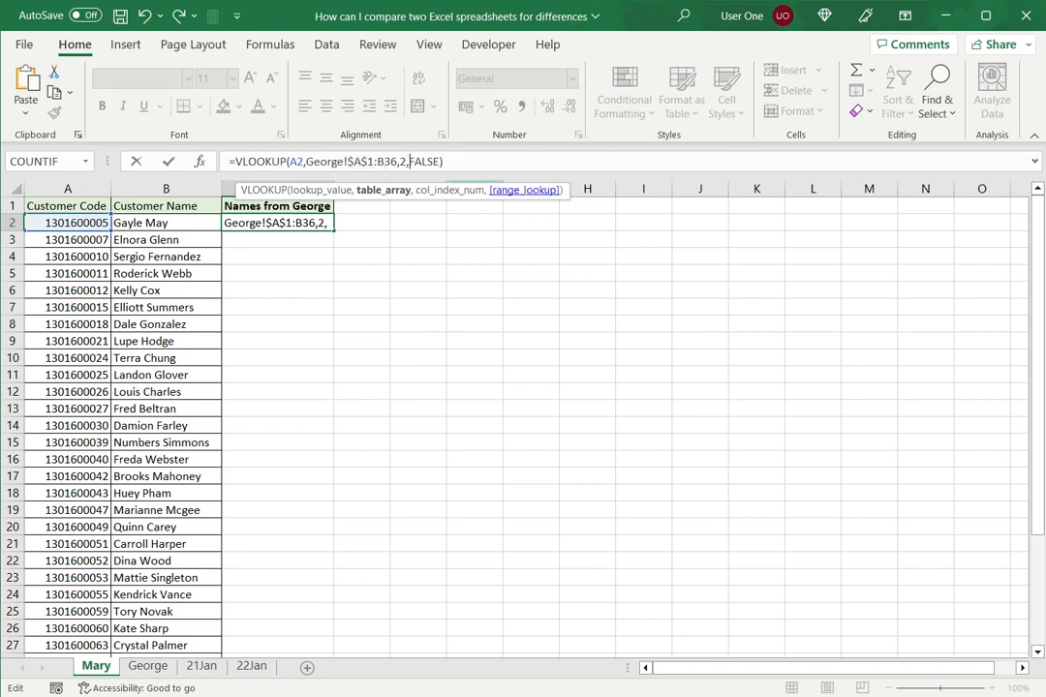
key(F4)
key(Return)
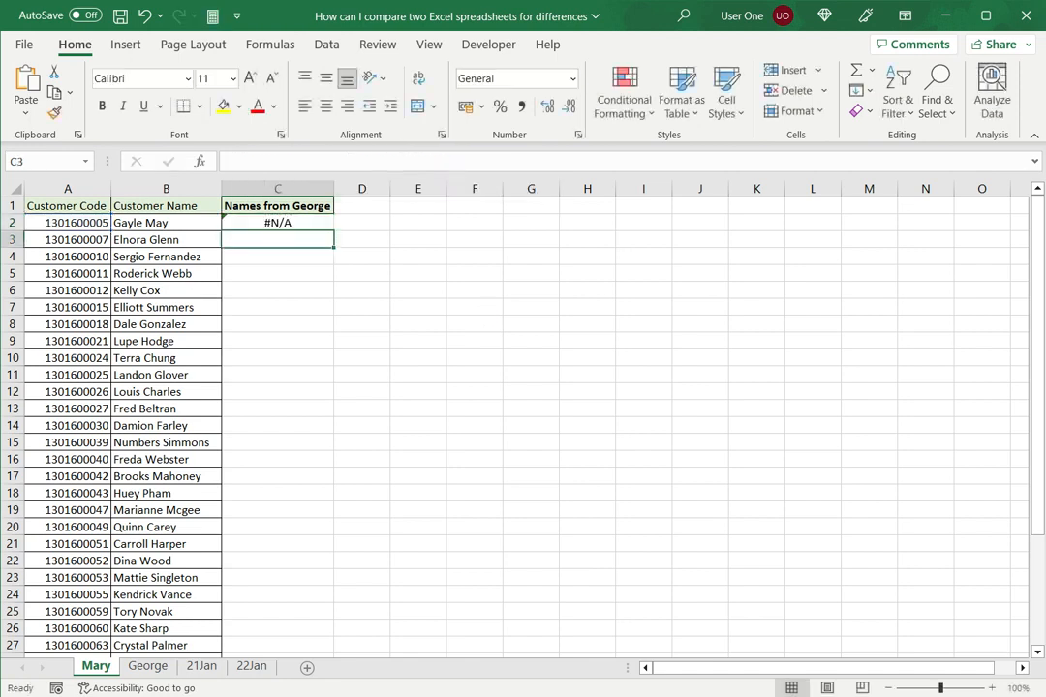
- Fill the lookup formula from C2 down to C36 in the Names from George column
click(278, 223)
drag(334, 231, 332, 620)
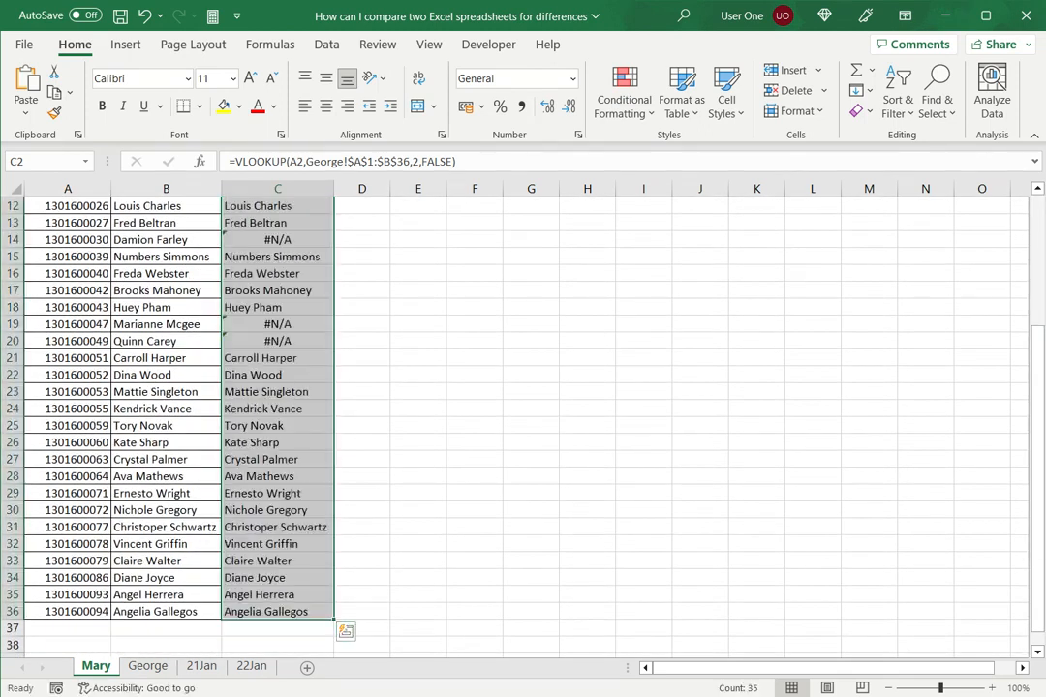
scroll(523, 417, up, 4)
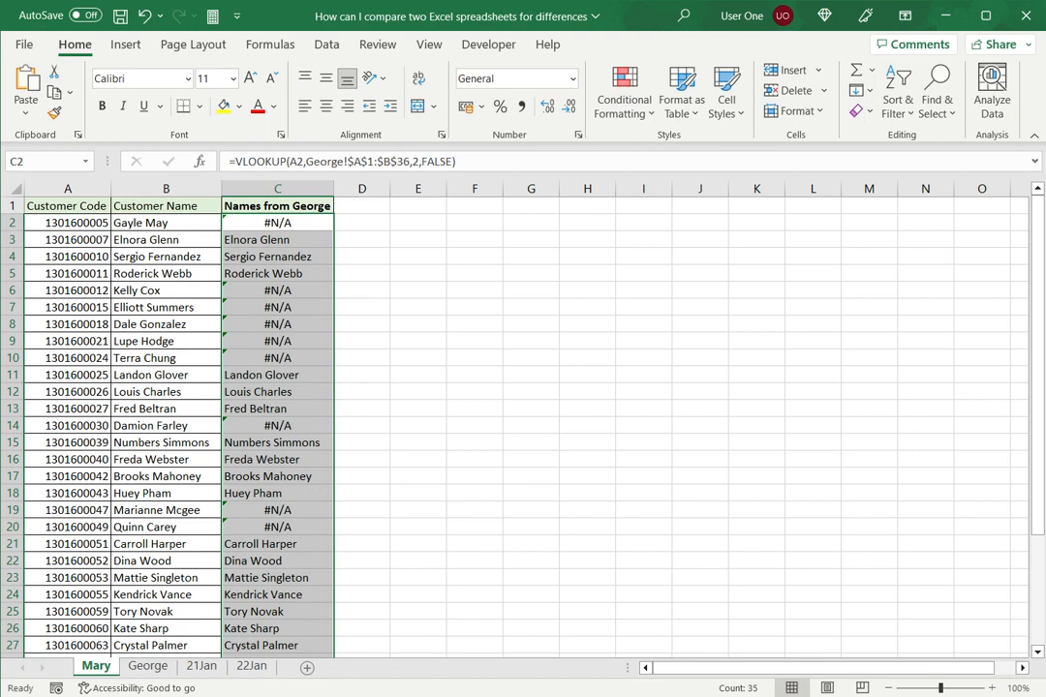
click(417, 255)
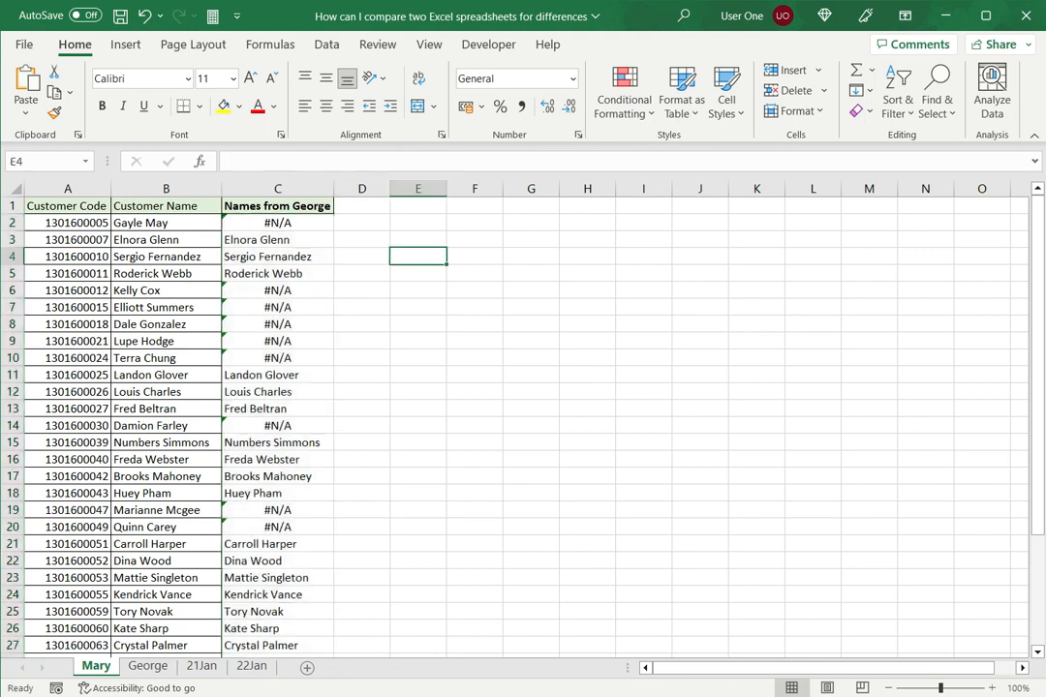
- In cell C2 of the George sheet, enter =VLOOKUP(A2,Mary!A1:B36,2,FALSE) to look up the customer code on the Mary sheet
click(147, 666)
scroll(165, 416, up, 4)
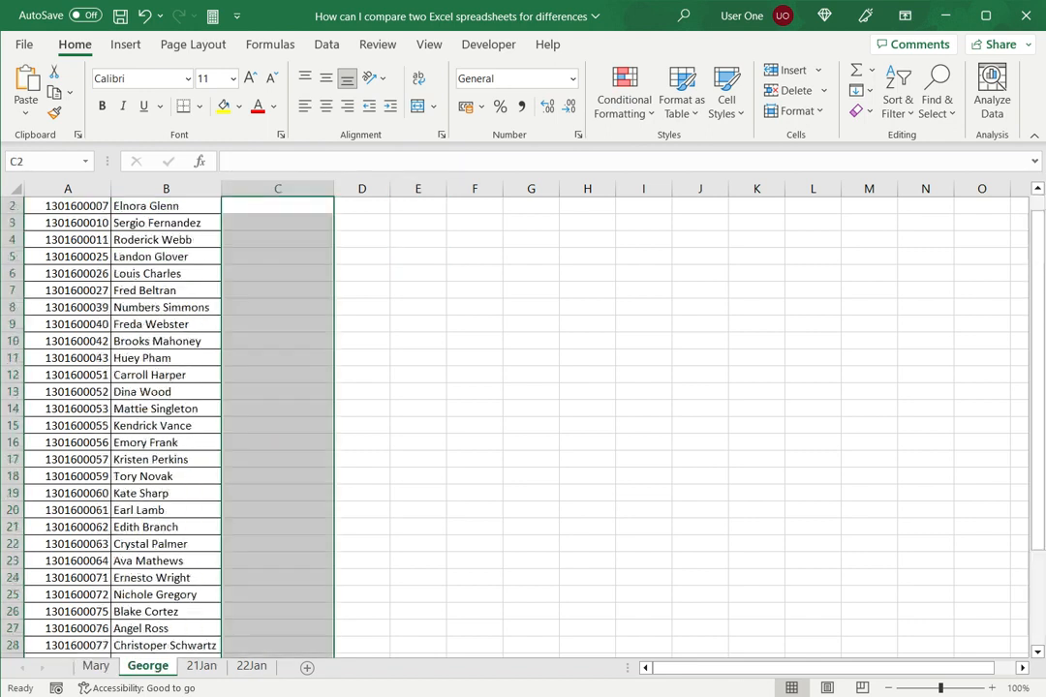
click(277, 223)
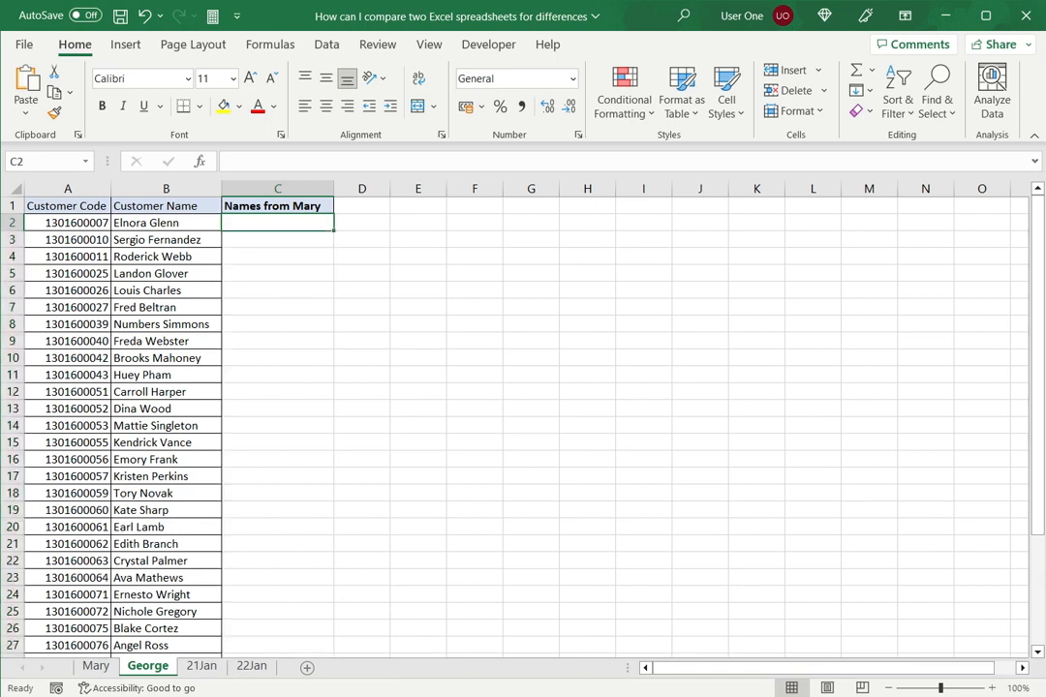
text(=vlookup()
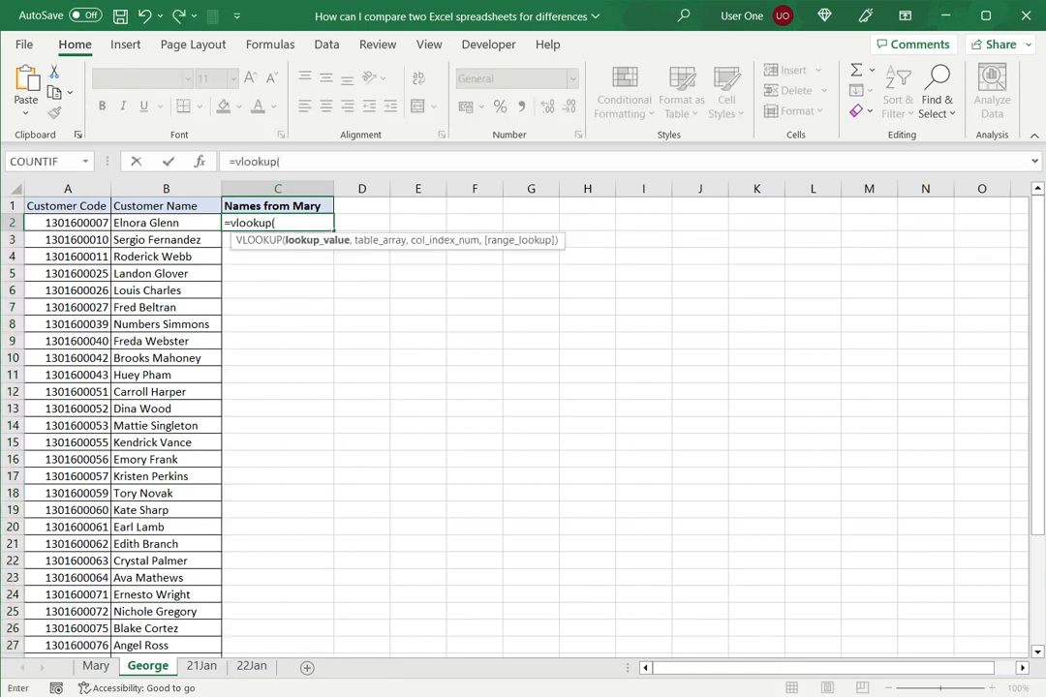
click(68, 223)
text(,)
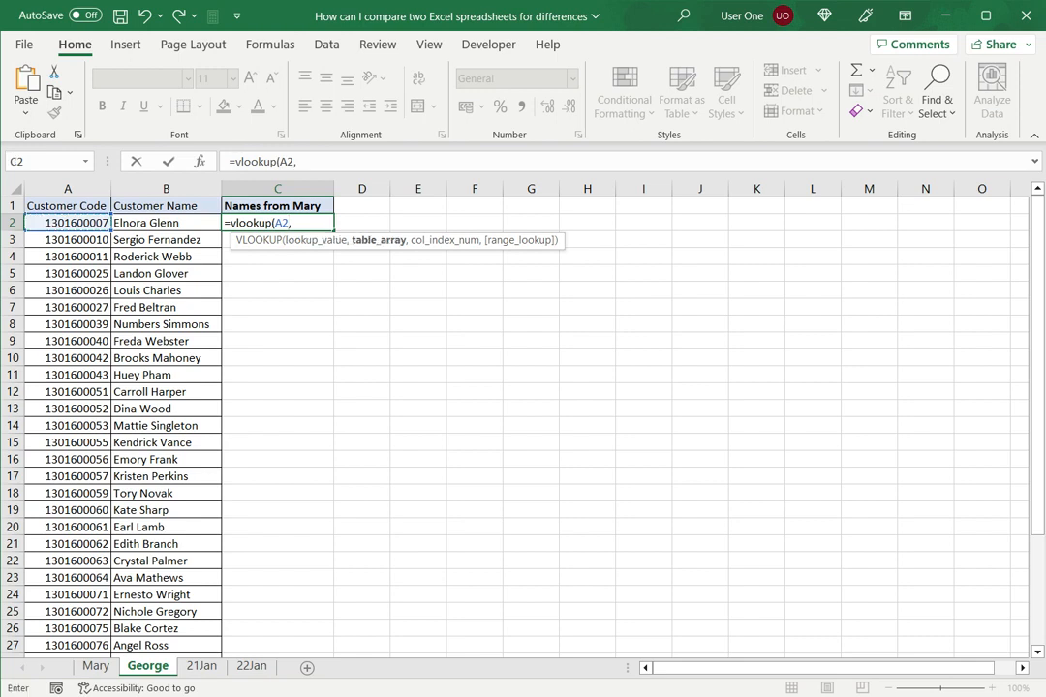
click(96, 667)
drag(67, 205, 215, 616)
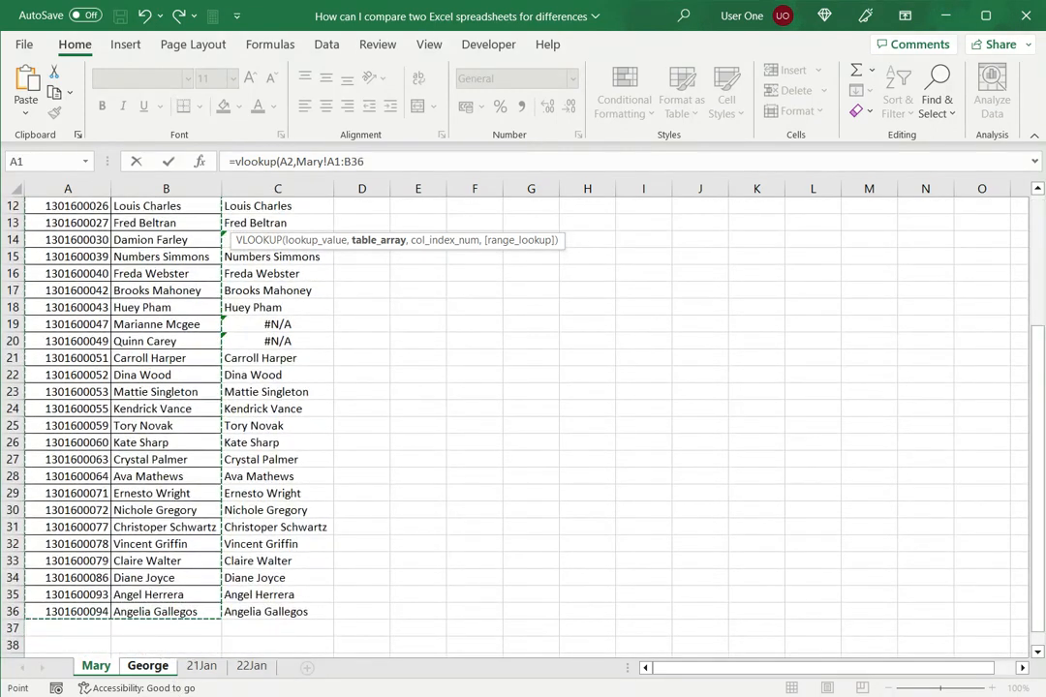
text(,2)
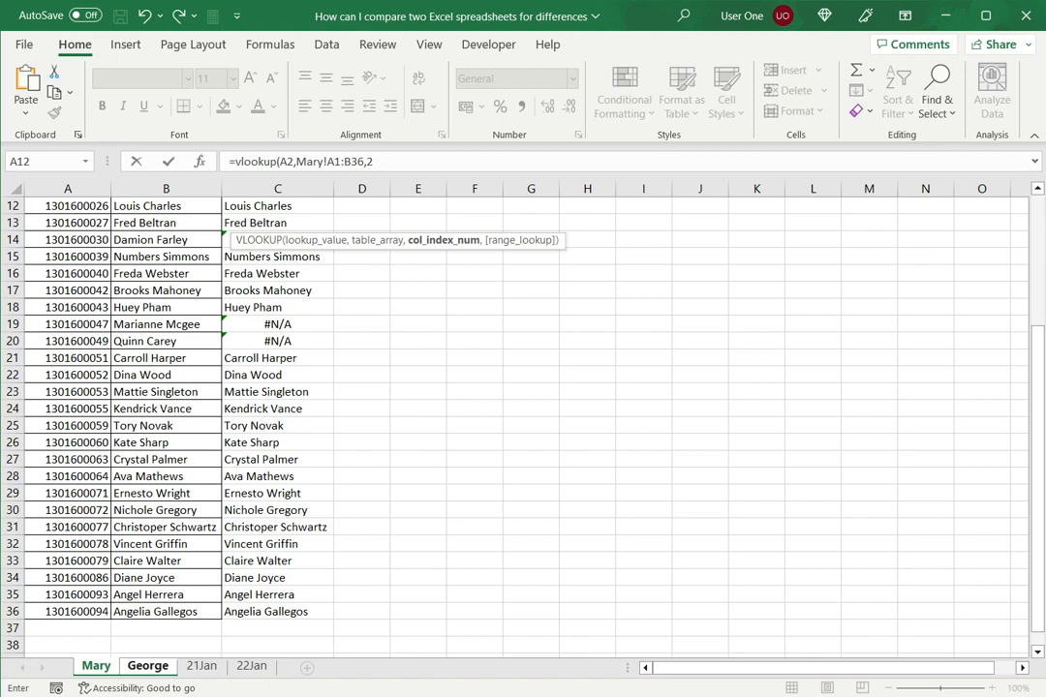
text(,false))
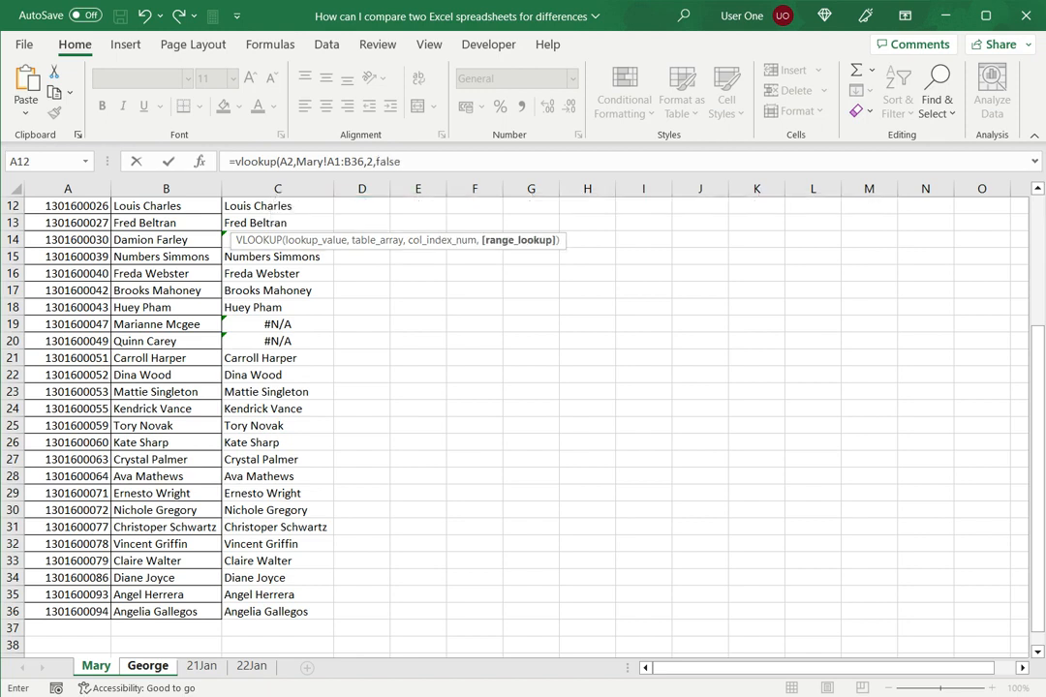
key(Return)
- Make the table range in the George sheet's C2 formula absolute, as Mary!$A$1:$B$36
click(278, 223)
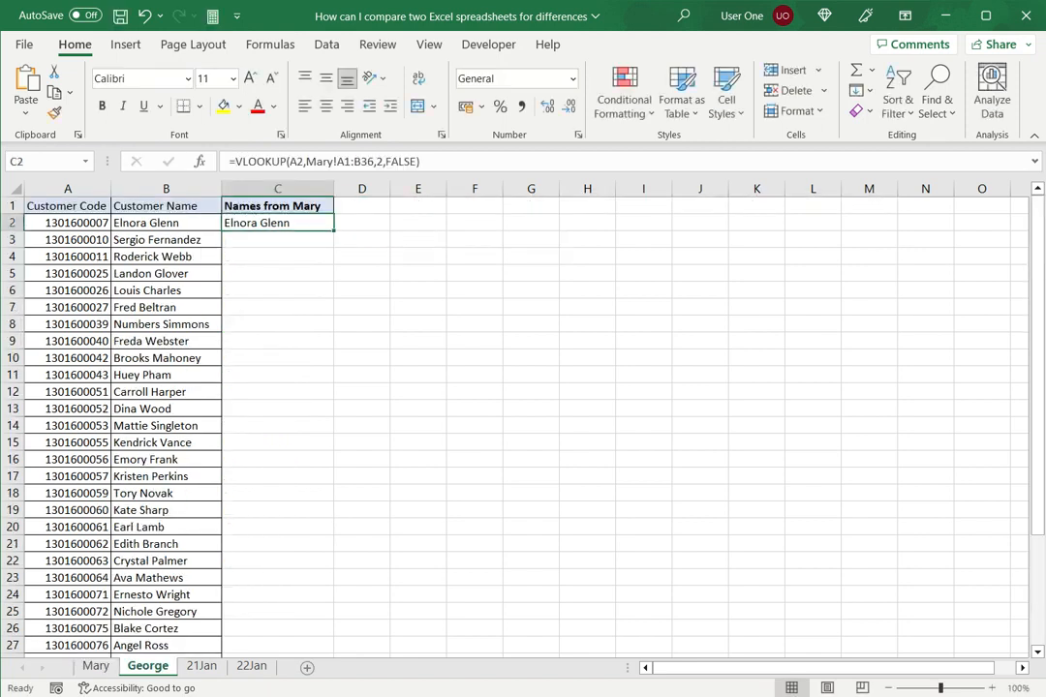
click(338, 162)
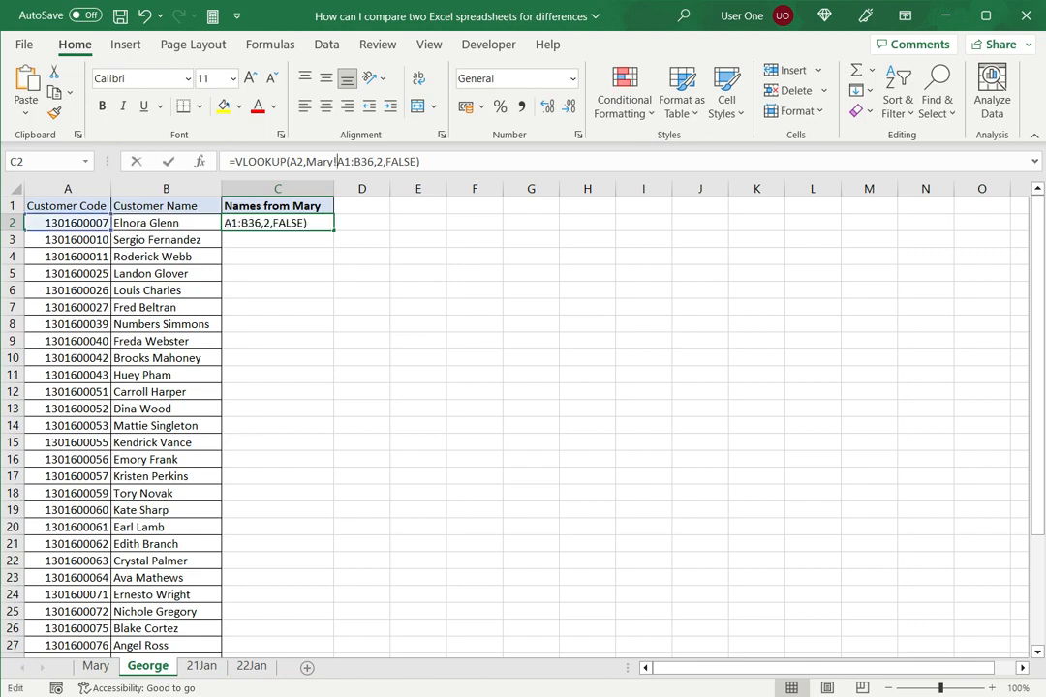
key(F4)
key(Right)
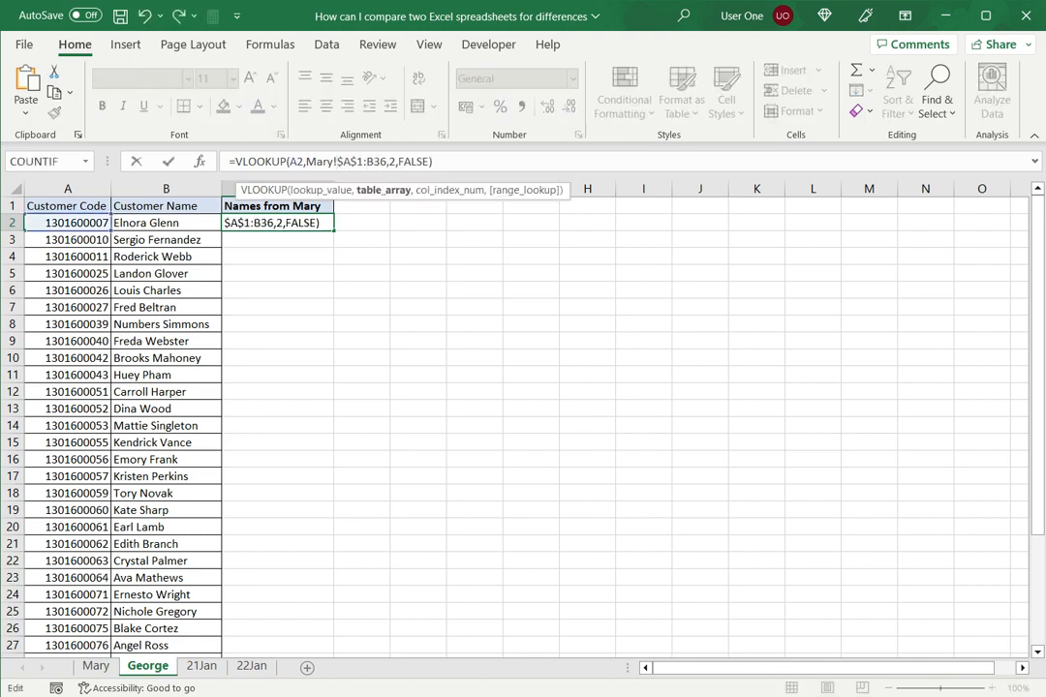
key(F4)
key(Return)
- Fill the lookup formula from C2 down to C36 in the Names from Mary column
click(278, 222)
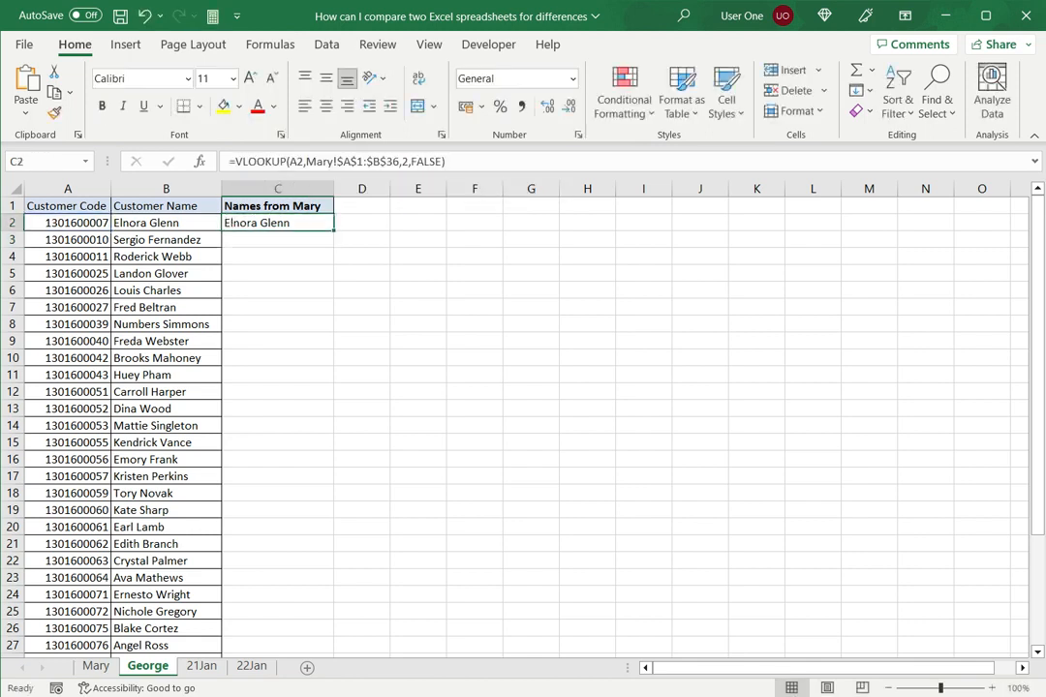
drag(334, 230, 290, 614)
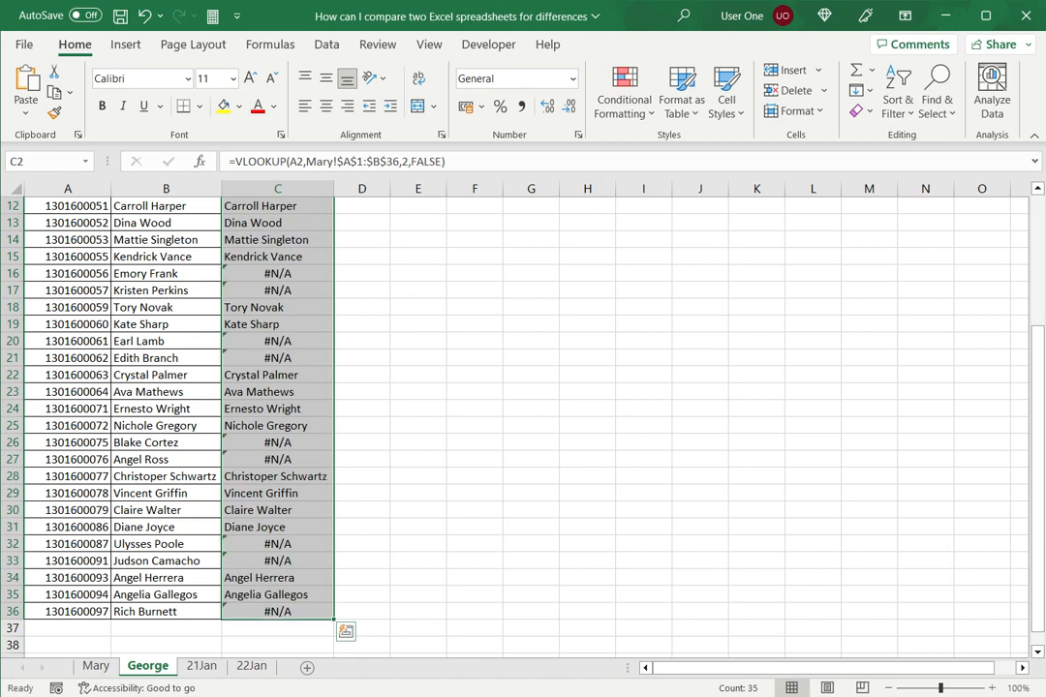
scroll(523, 416, up, 4)
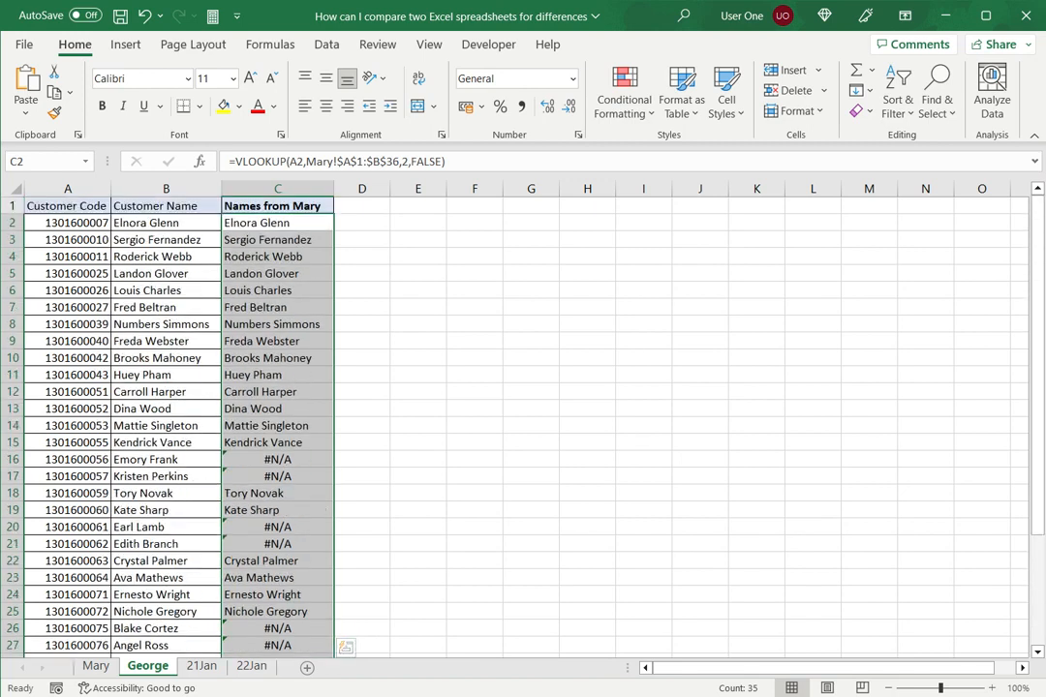
- Review the lookup columns on the George and Mary sheets for customers that have no match on the other sheet
click(278, 460)
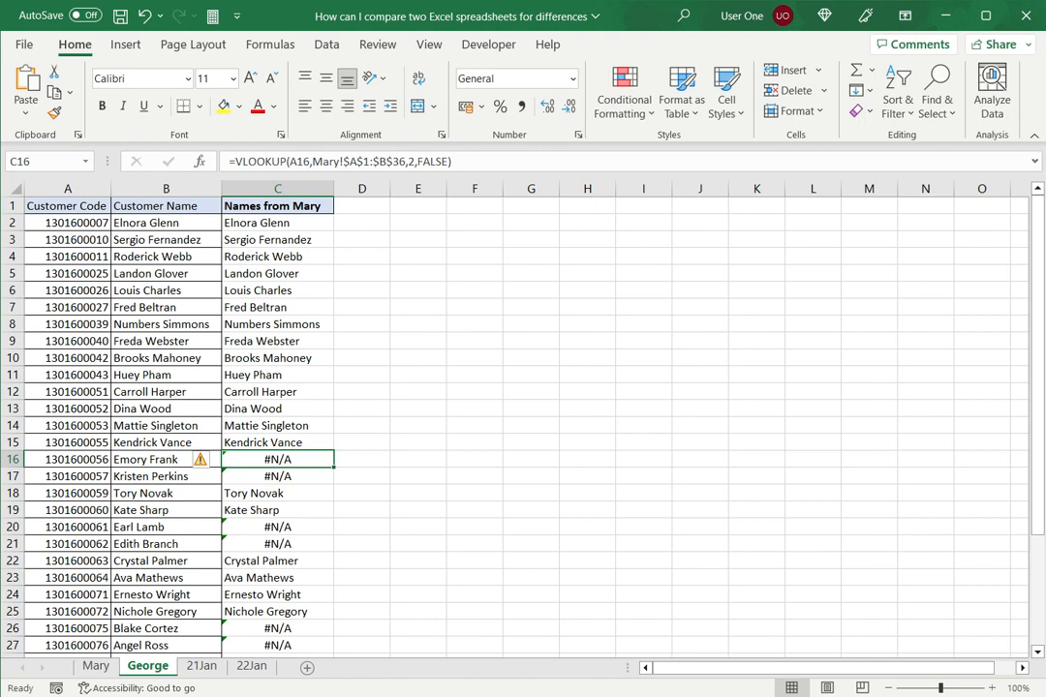
click(95, 667)
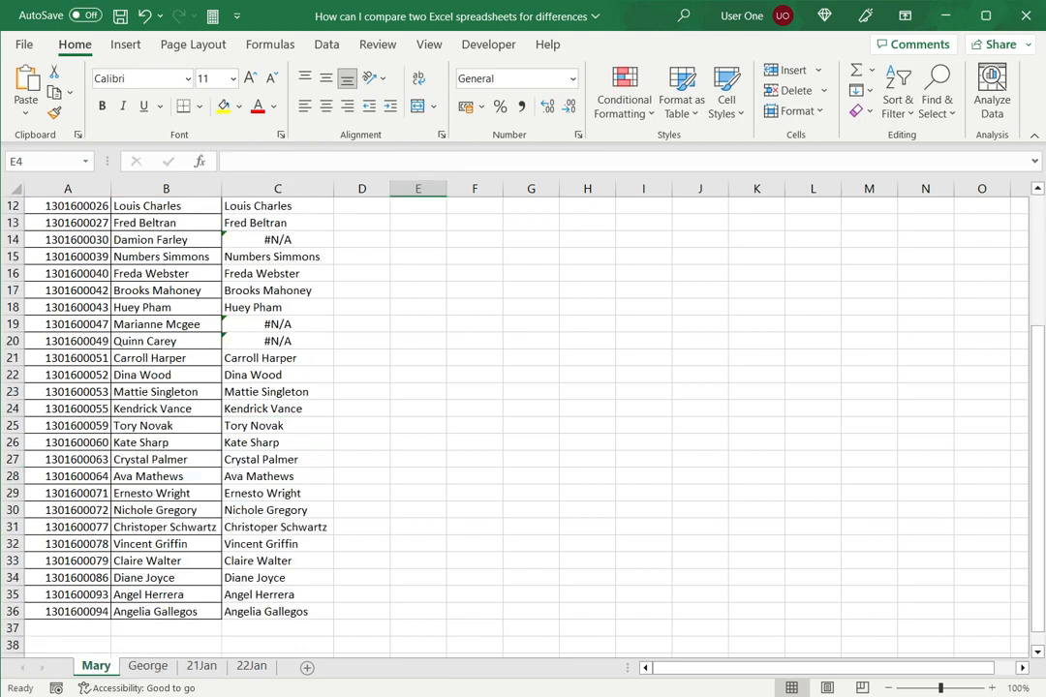
click(149, 667)
click(109, 668)
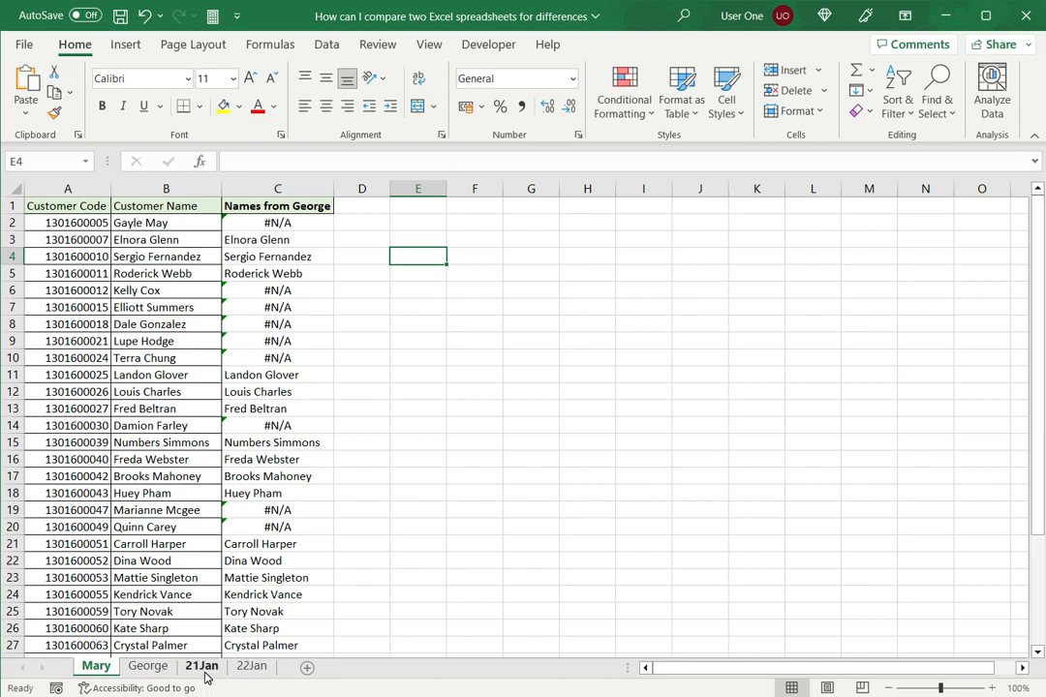
- Examine the order values on the 21Jan and 22Jan sheets, ending on the 21Jan sheet
click(201, 666)
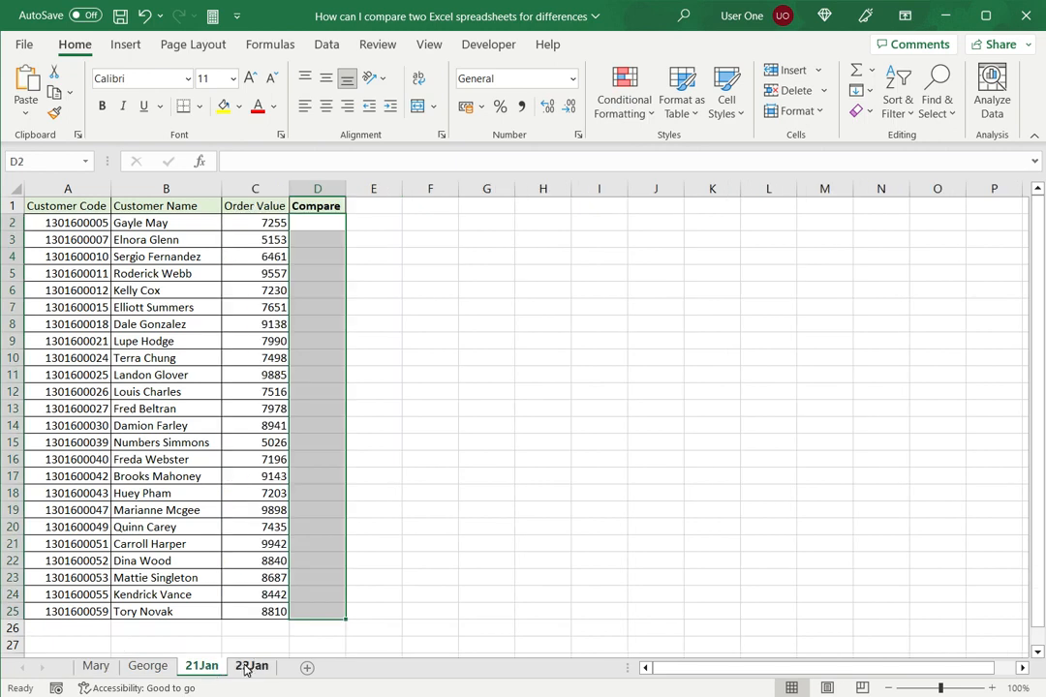
click(248, 670)
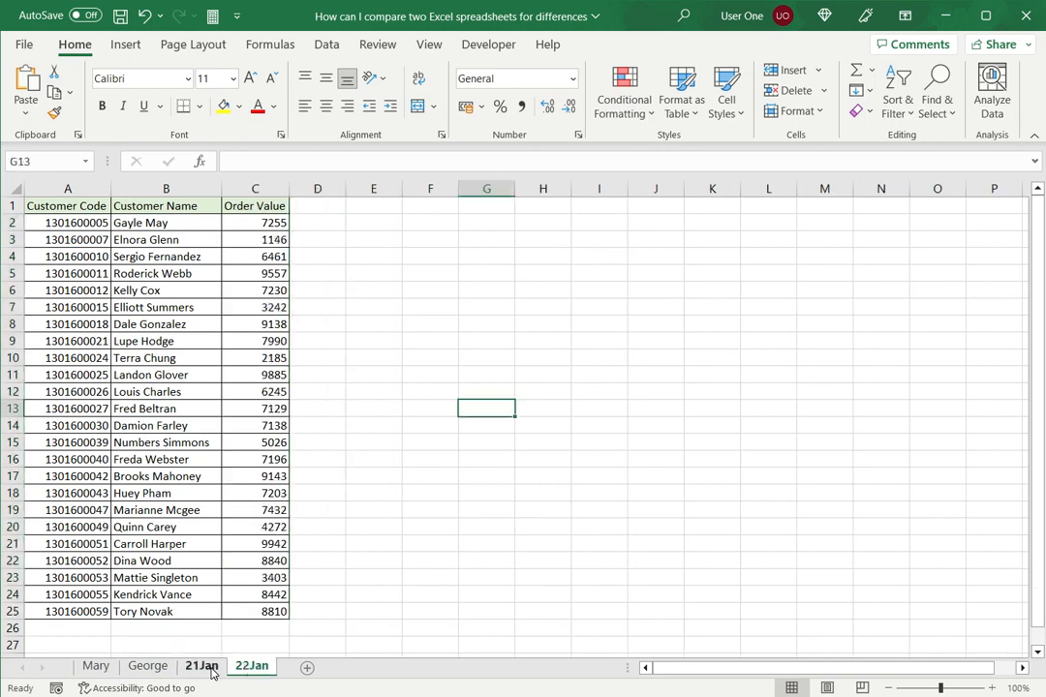
click(203, 670)
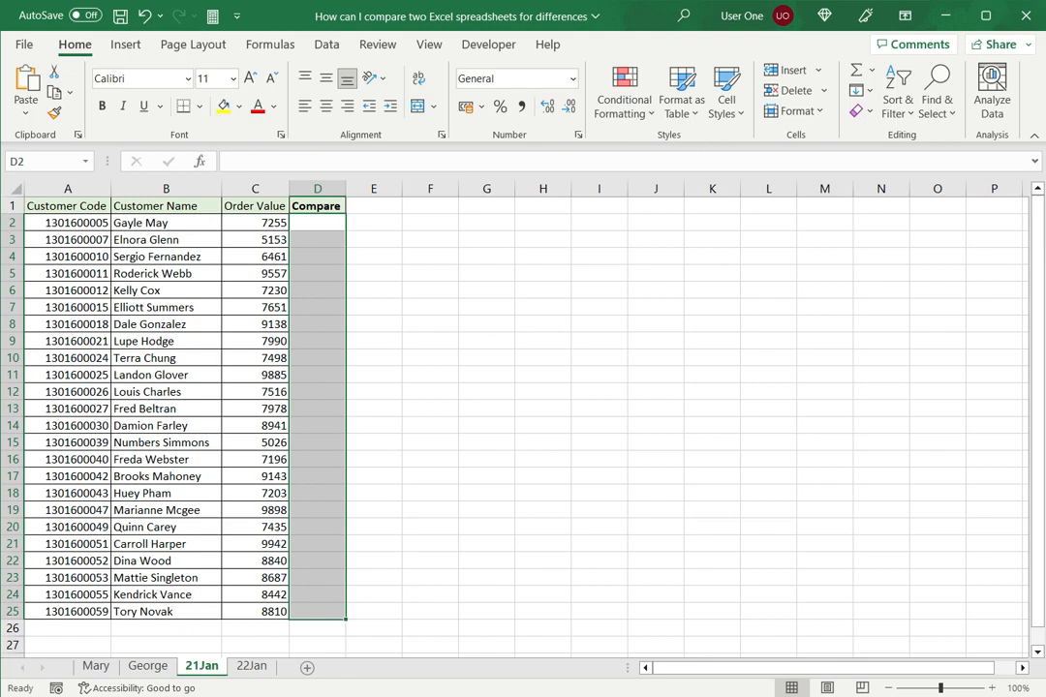
- In cell D2 of the 21Jan sheet, start an IF formula testing whether C2 equals '22Jan'!C2
click(318, 222)
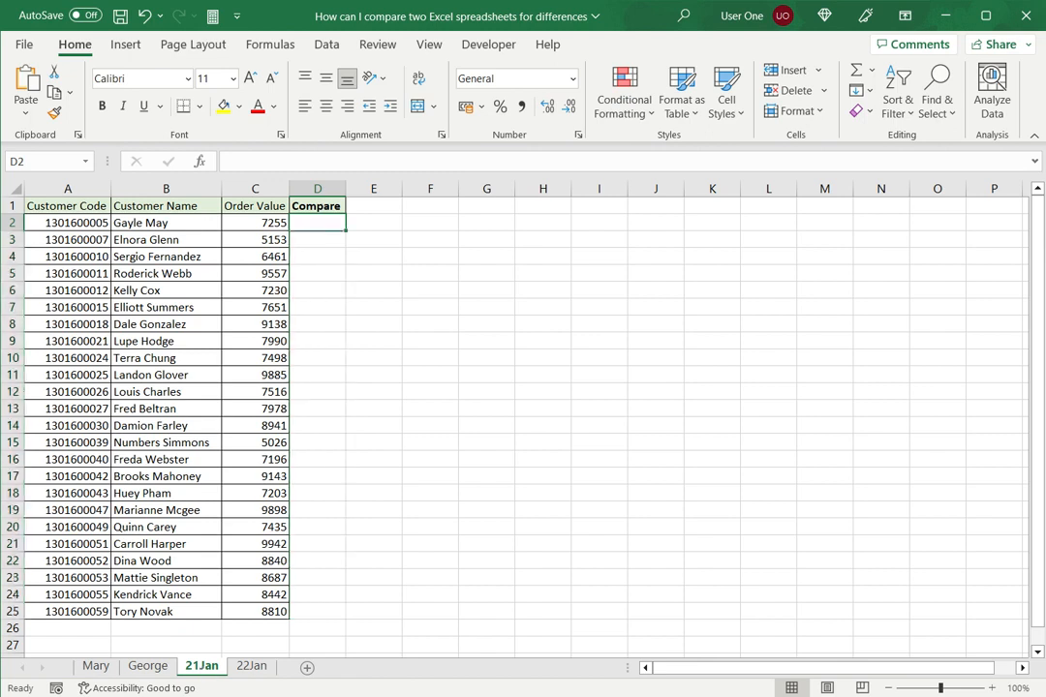
click(252, 666)
click(203, 667)
text(=if)
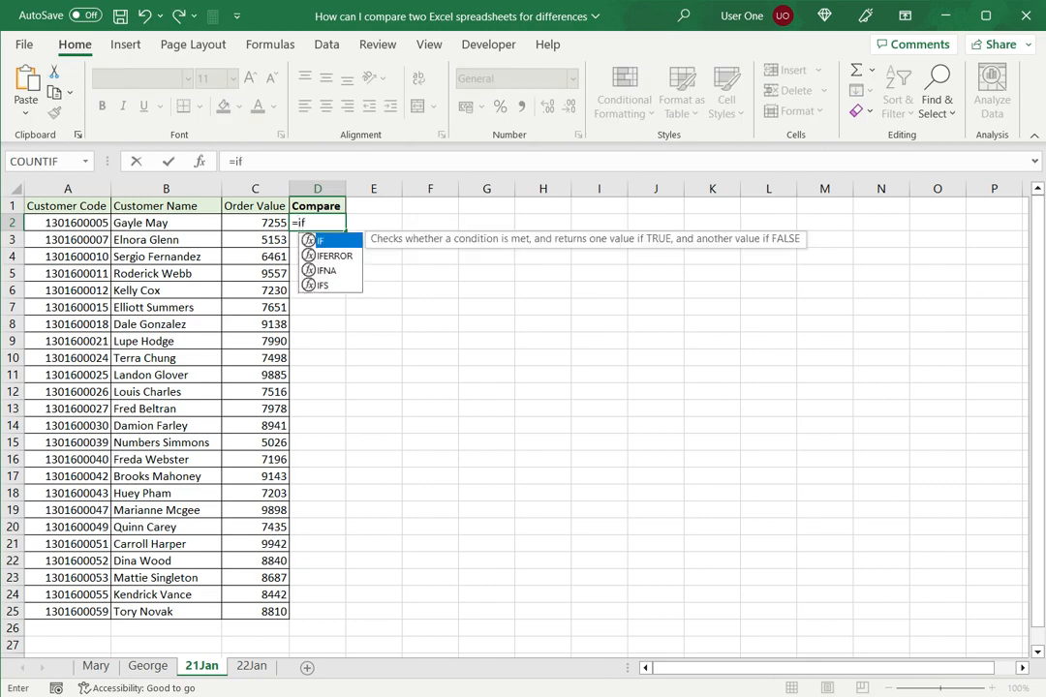
text(()
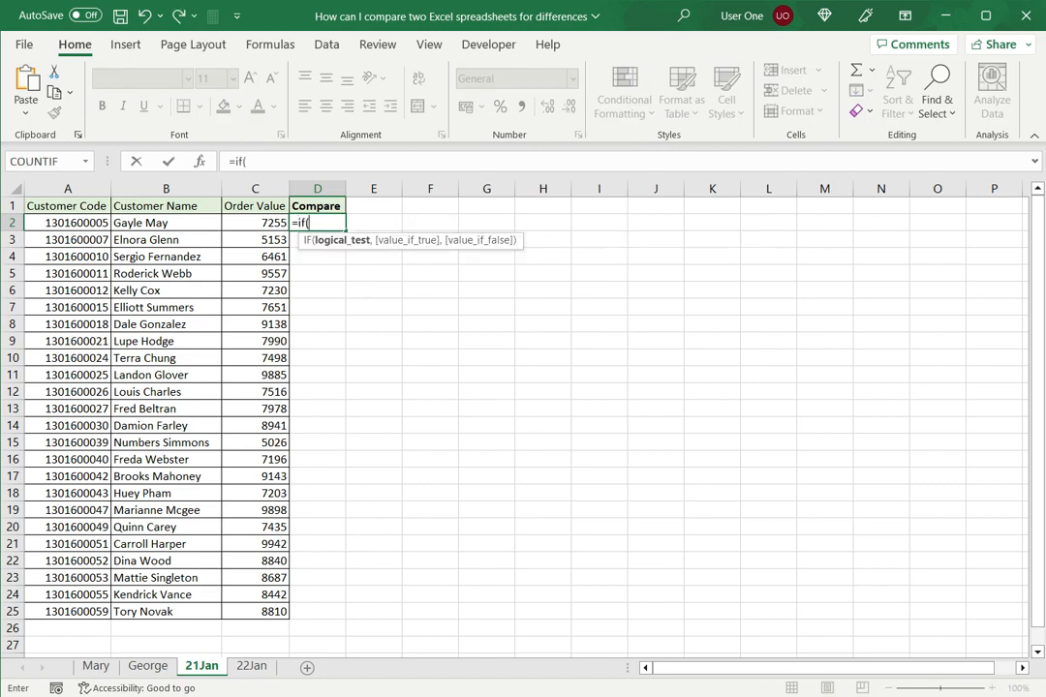
click(256, 223)
text(=)
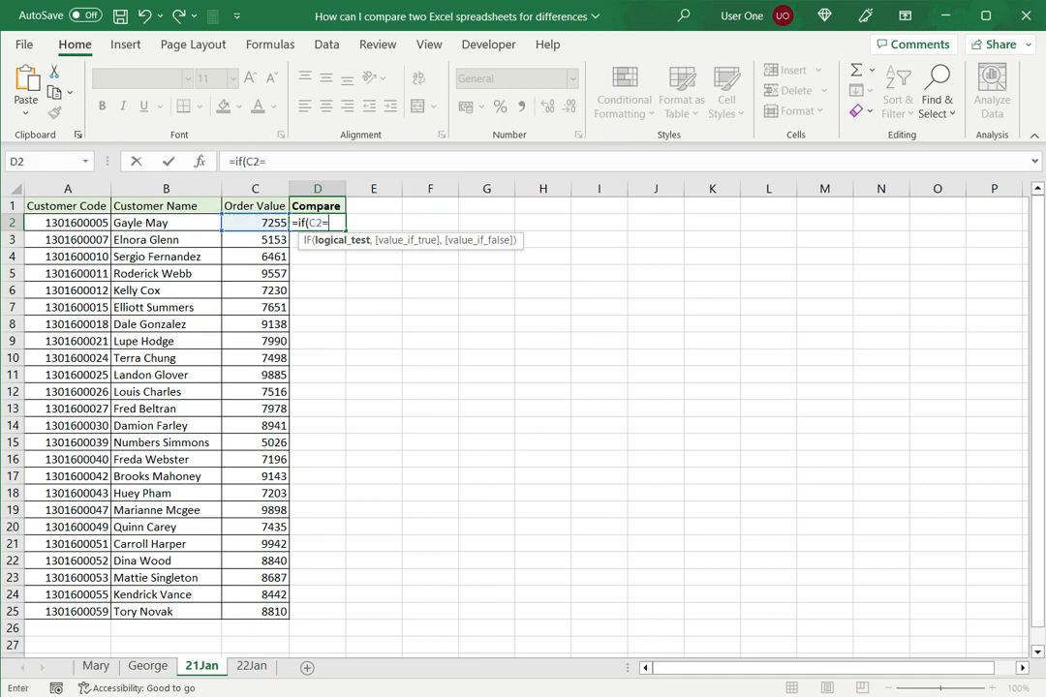
click(252, 668)
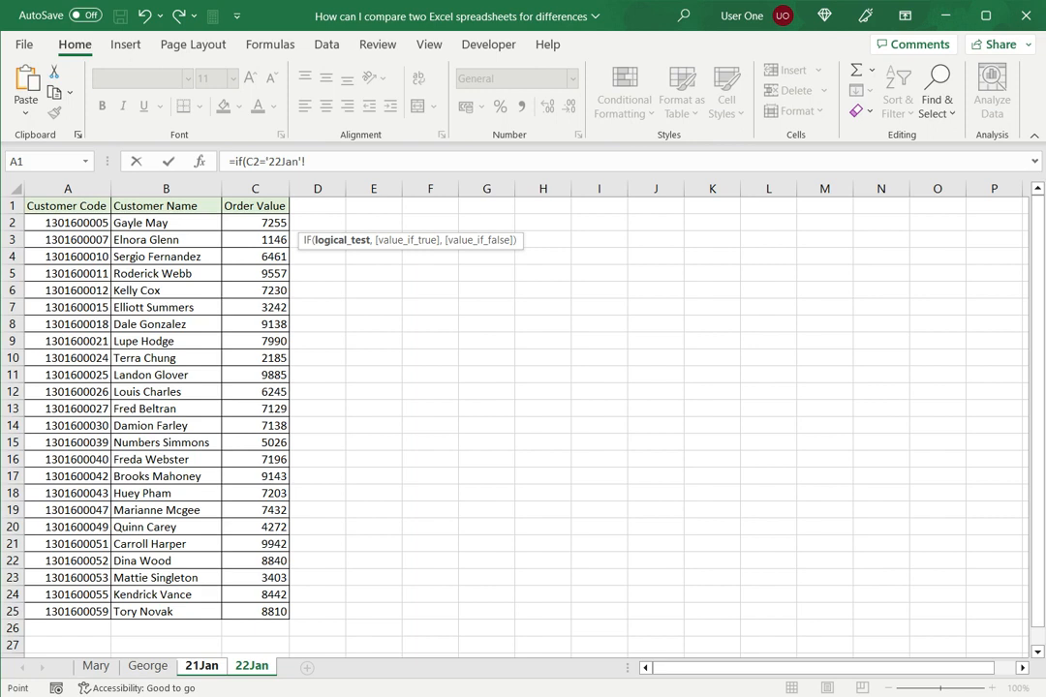
click(256, 222)
- Complete the IF formula in D2 with TRUE as the value if true and FALSE as the value if false
text(,TREU)
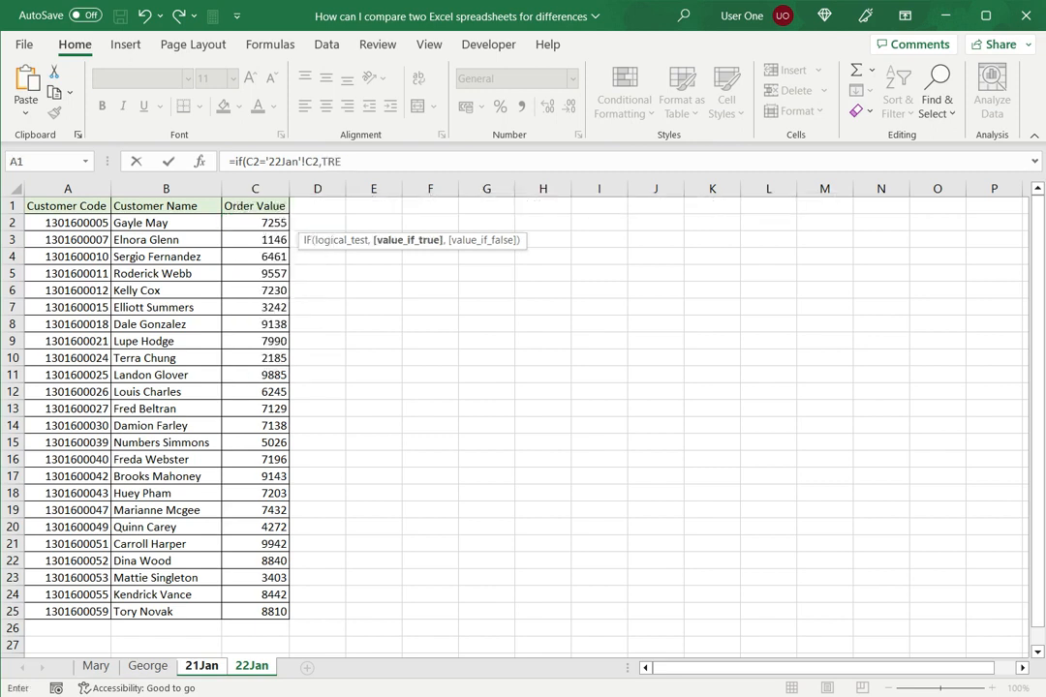
key(BackSpace)
key(BackSpace)
text(UE,)
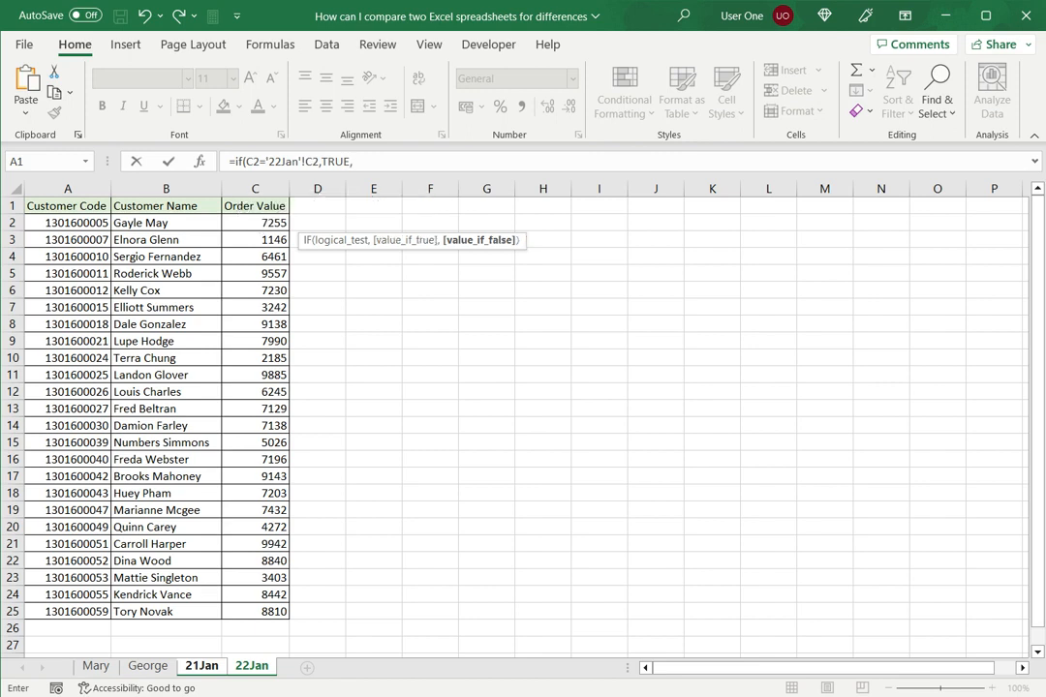
text(FALS)
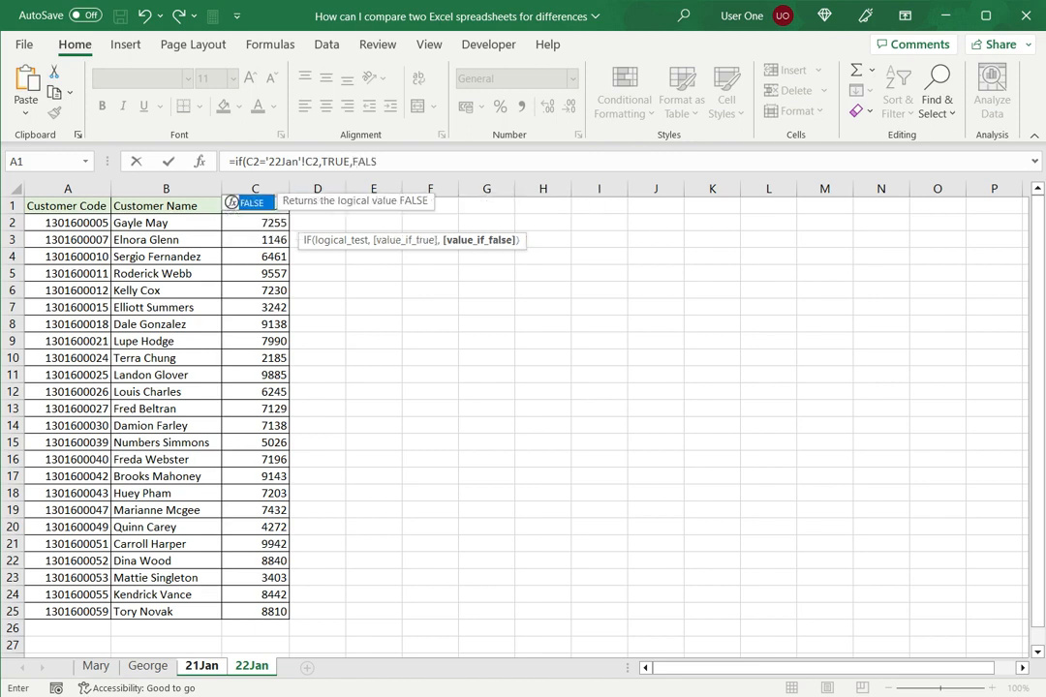
text(E))
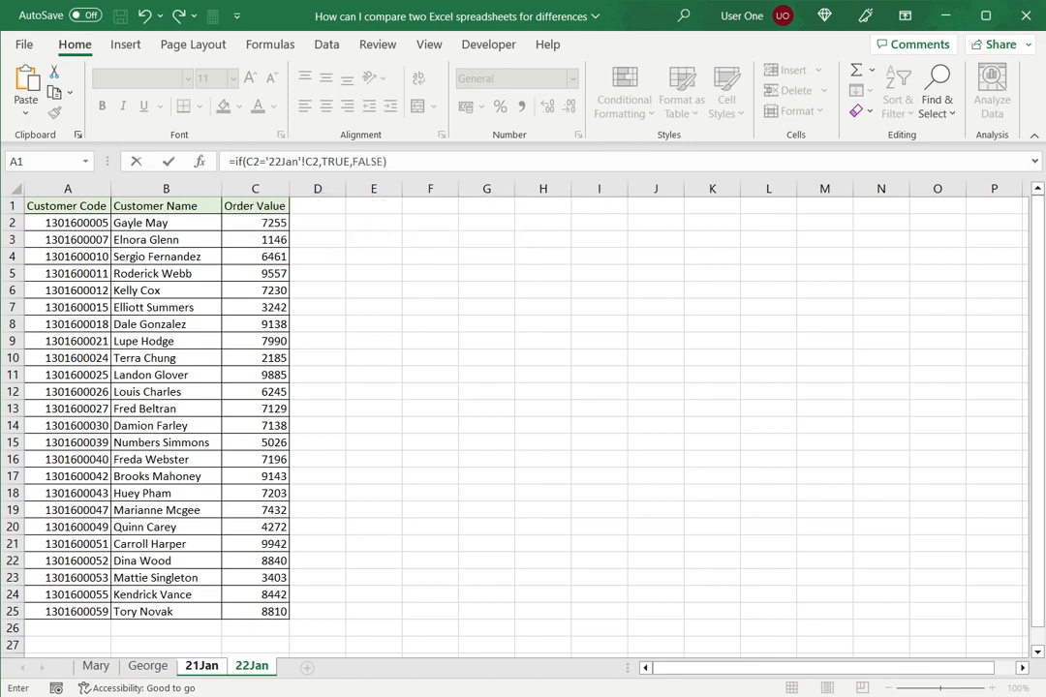
key(Return)
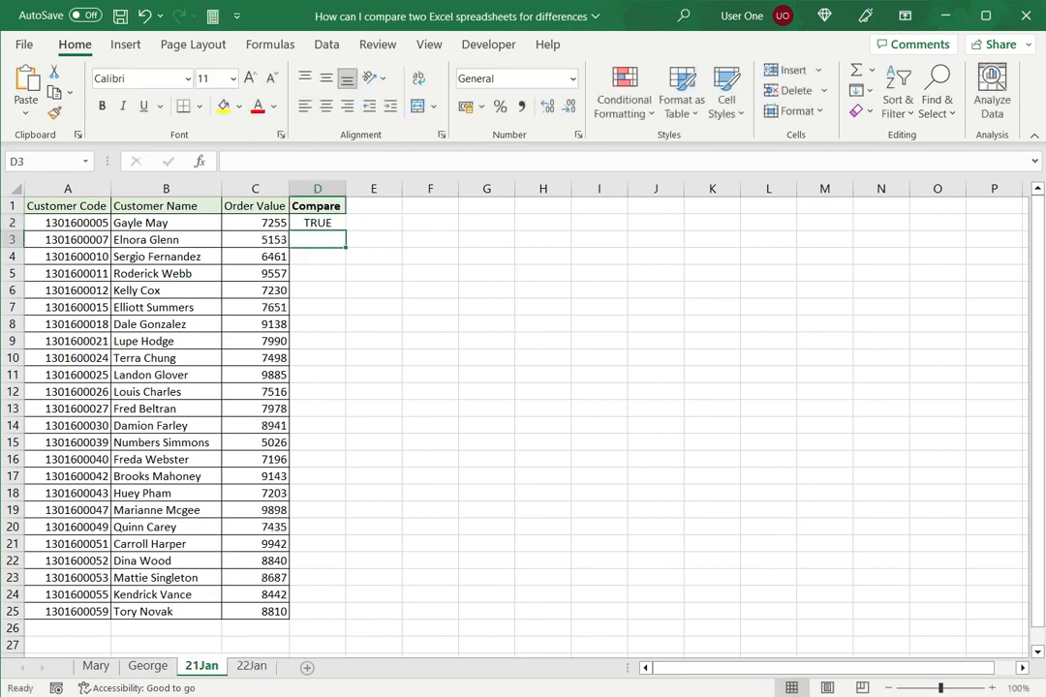
- Fill the IF formula from D2 down to D25 in the Compare column of the 21Jan sheet
click(318, 223)
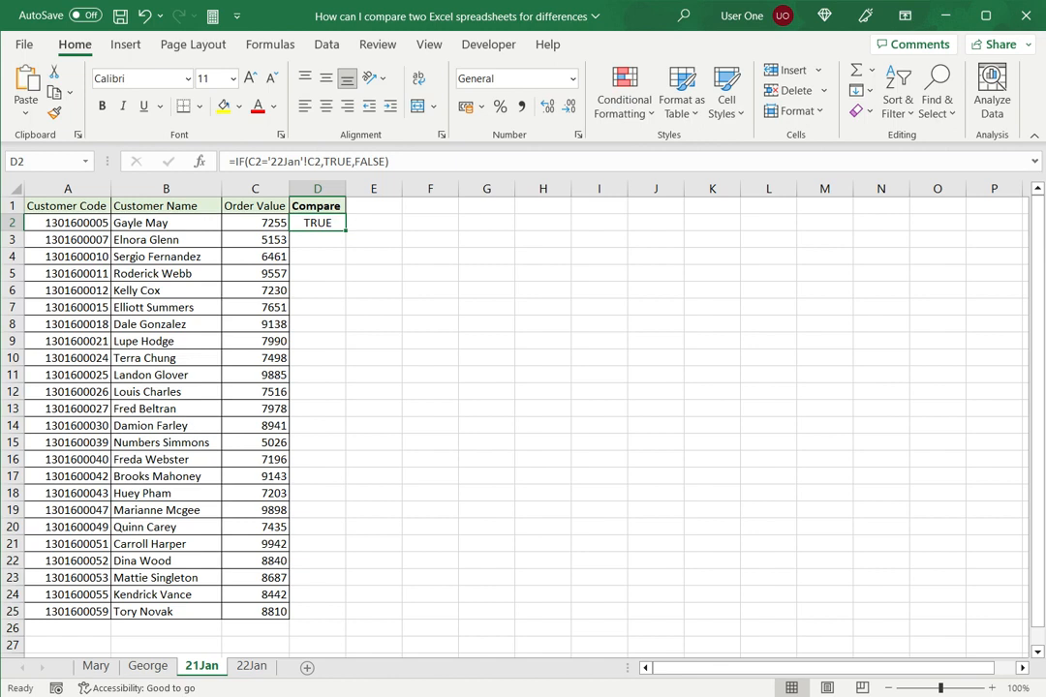
drag(346, 230, 344, 618)
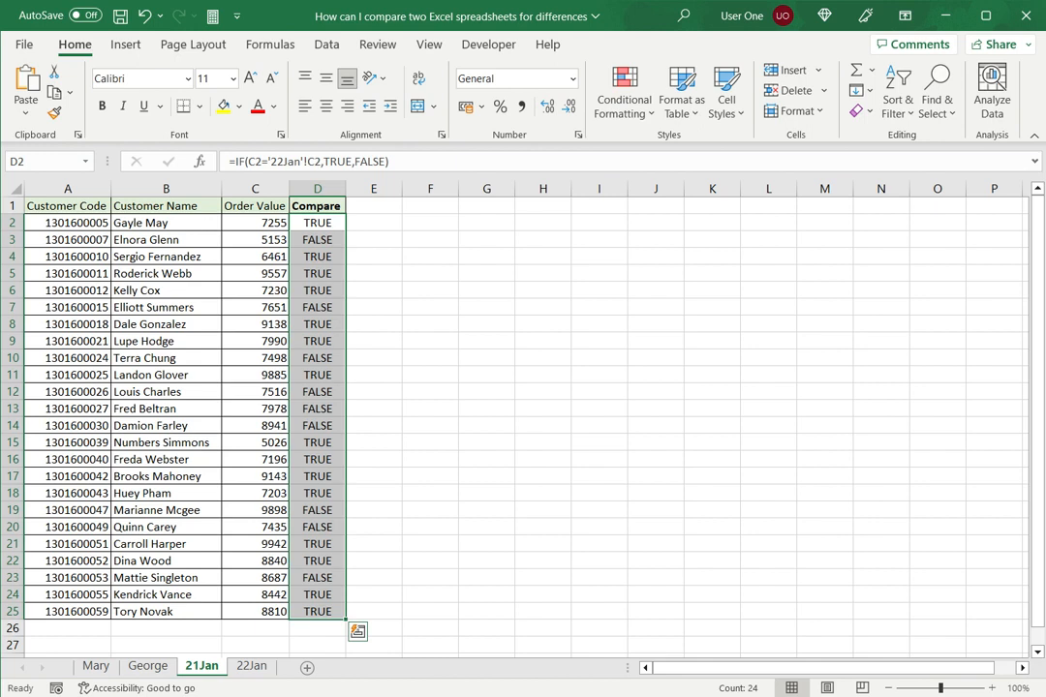
click(255, 240)
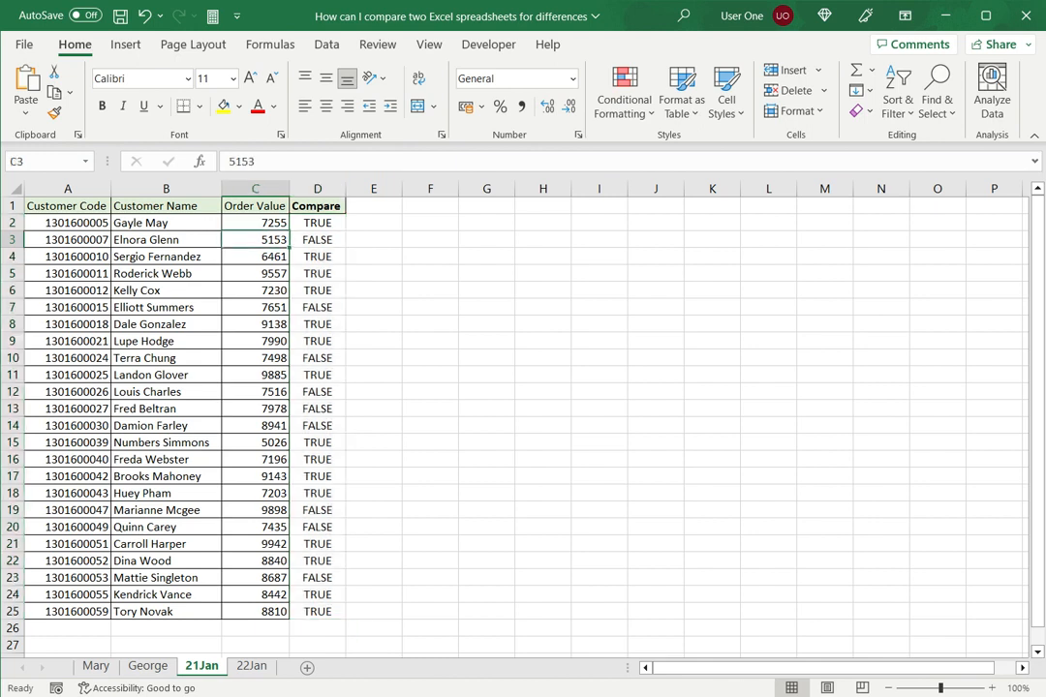